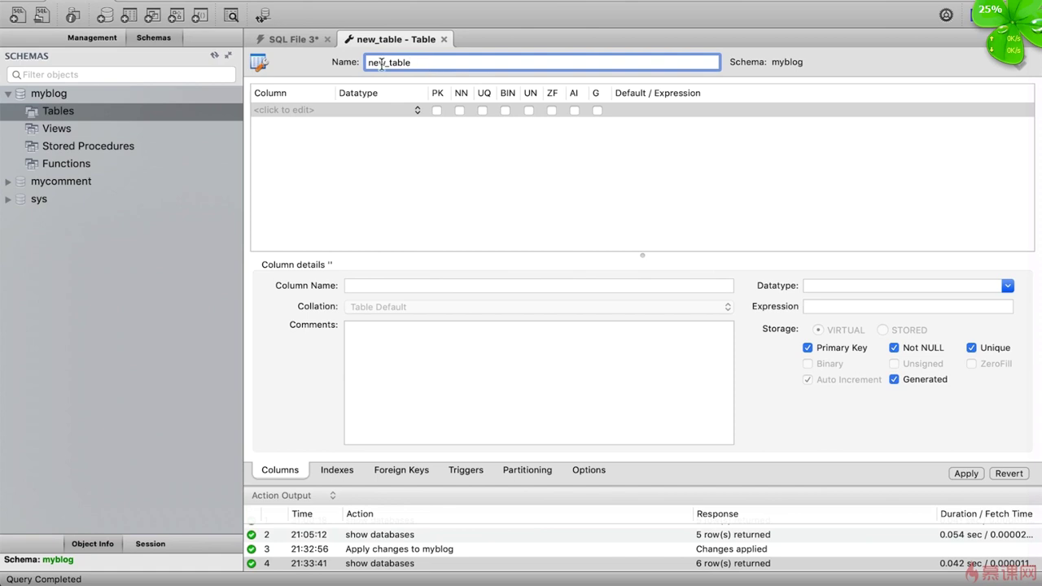
- Name the new table users and add an INT column id as a not-null, auto-increment primary key
double_click(422, 62)
text(users)
double_click(285, 110)
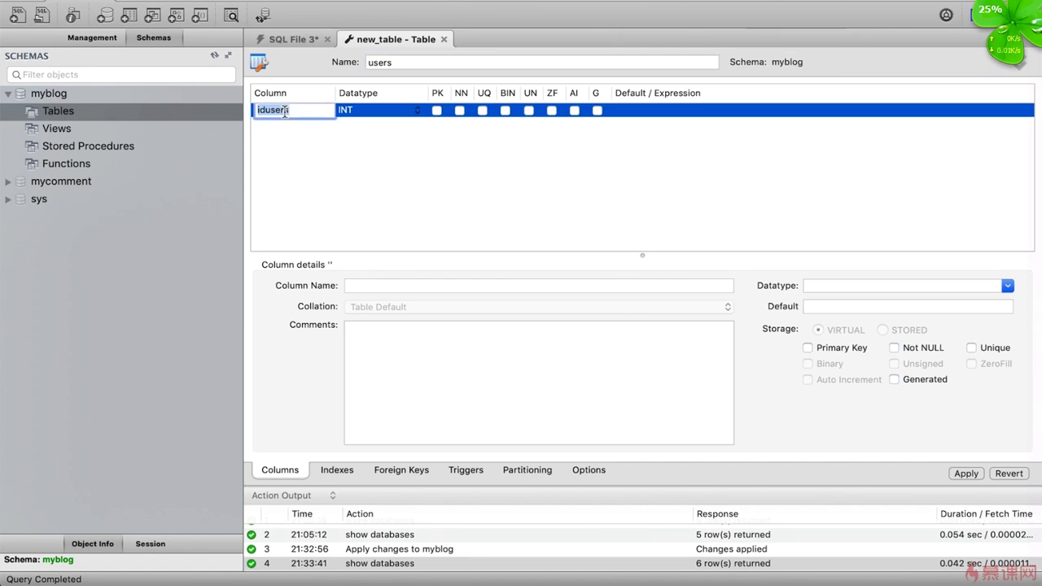
text(id)
key(Tab)
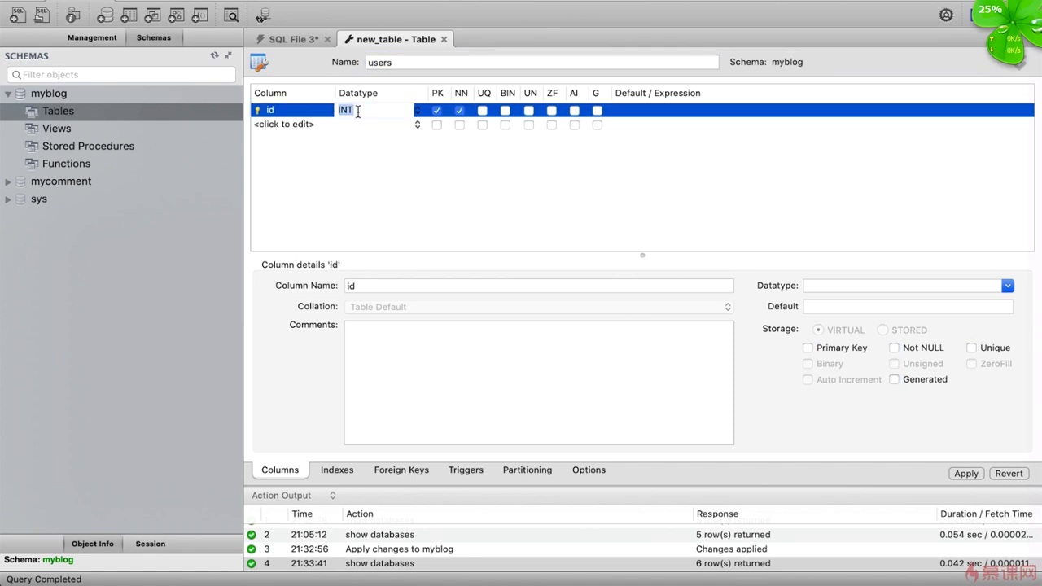
click(460, 111)
click(575, 112)
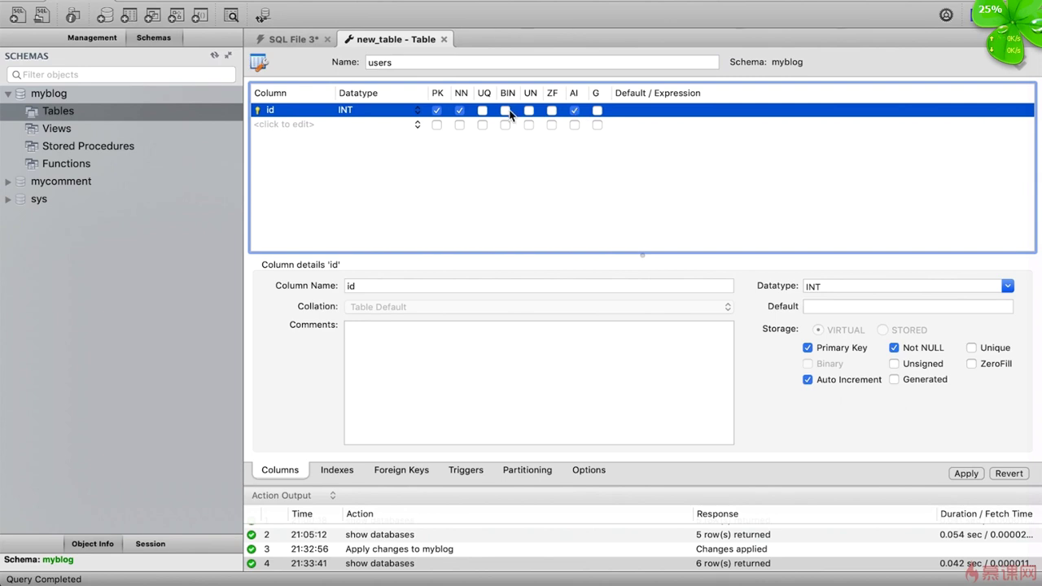
- Add a not-null username column with datatype VARCHAR(20) to the users table
double_click(280, 124)
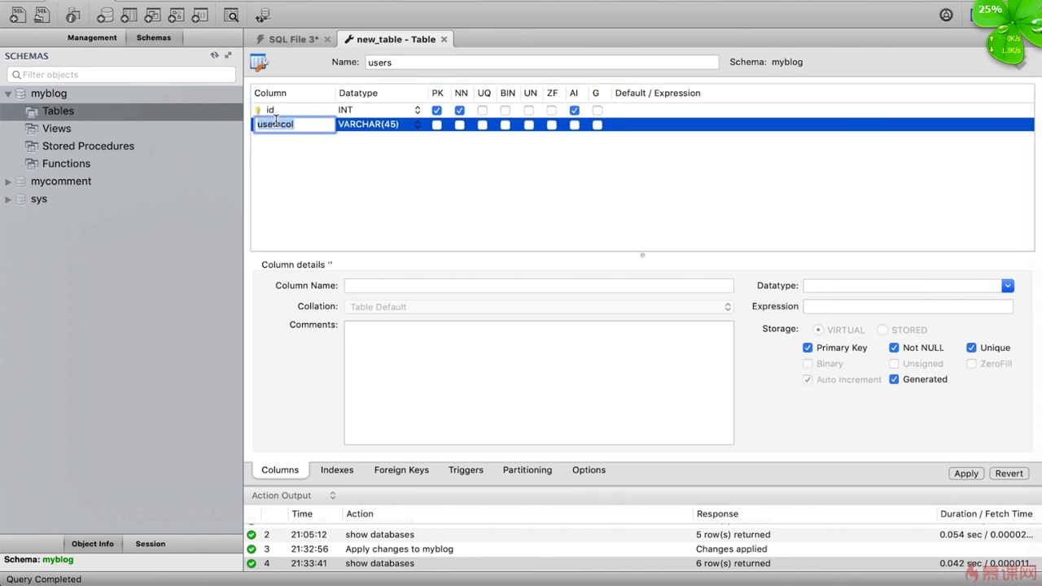
text(username)
key(Tab)
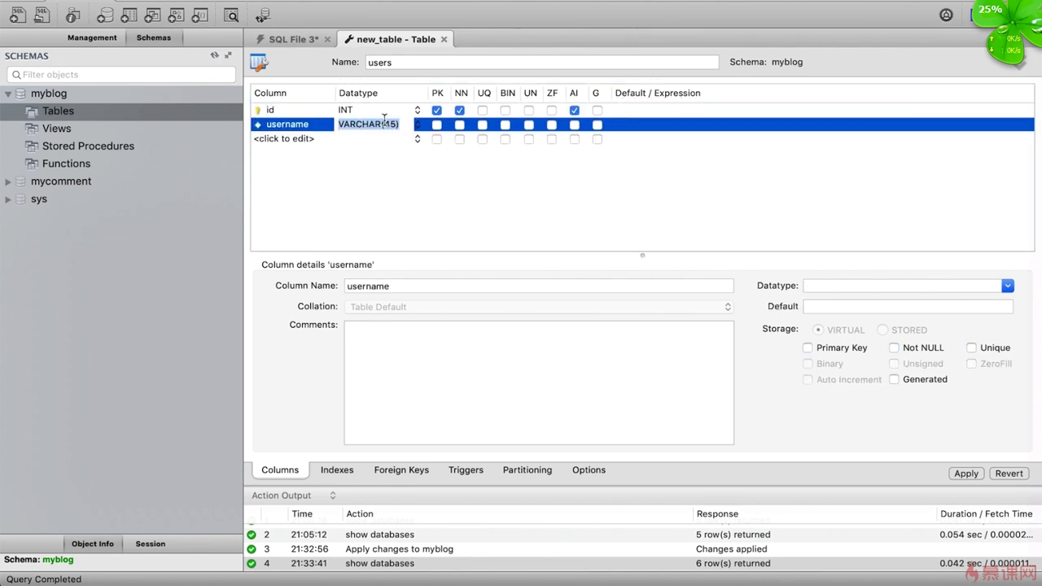
click(395, 125)
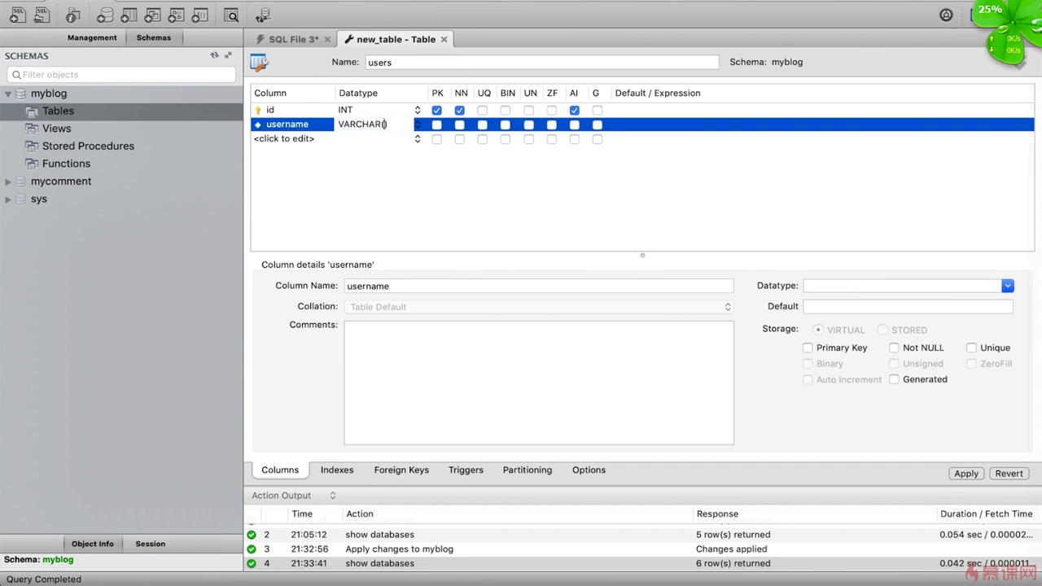
key(BackSpace)
key(BackSpace)
text(20)
click(459, 124)
- Add a not-null column named password with datatype VARCHAR(20) to the users table
double_click(308, 139)
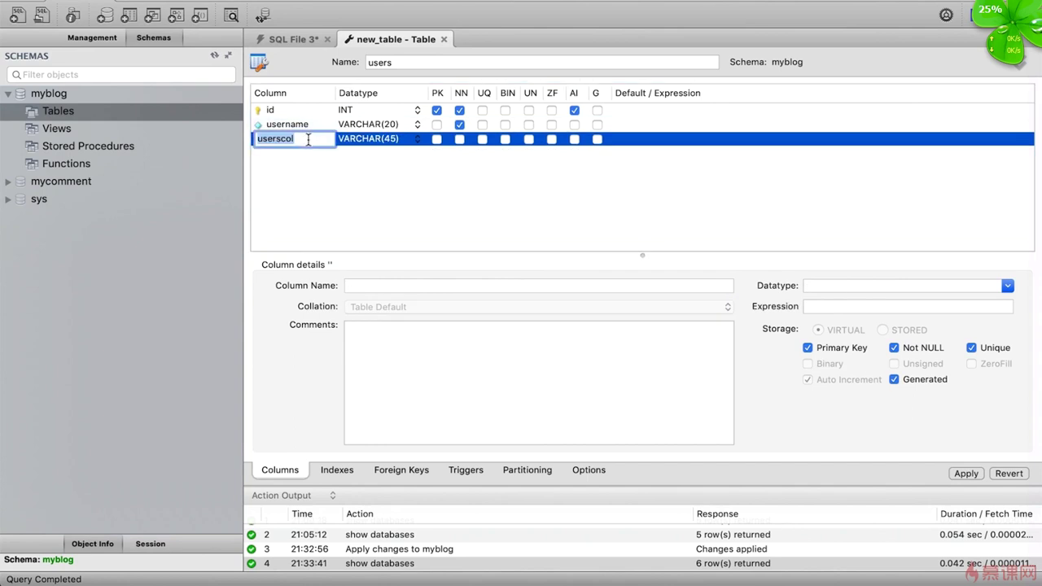
text(password)
click(387, 145)
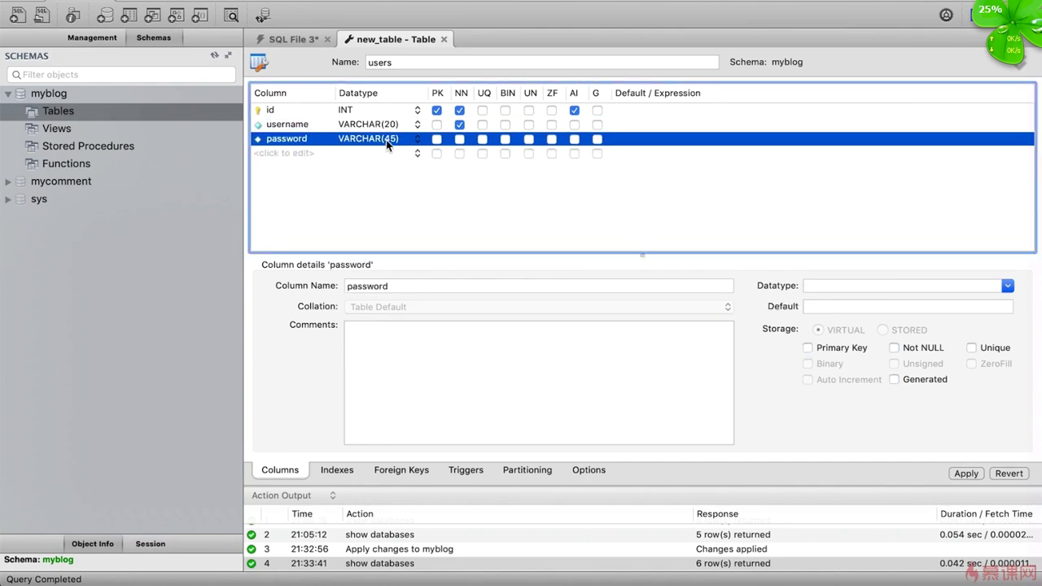
click(387, 141)
key(BackSpace)
key(BackSpace)
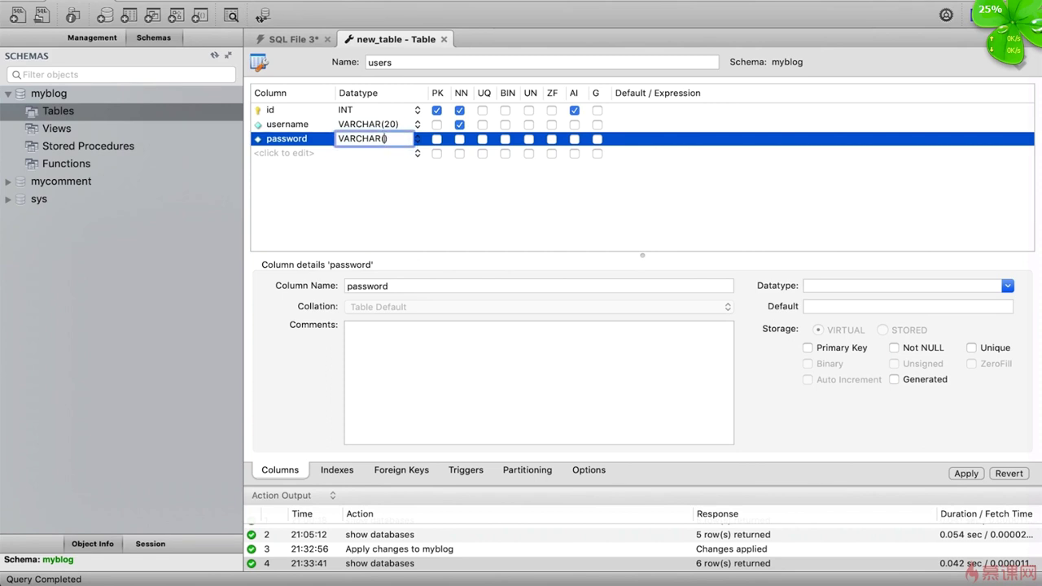
text(20)
click(459, 139)
- Add a not-null realname column with datatype VARCHAR(10) to the users table
click(286, 152)
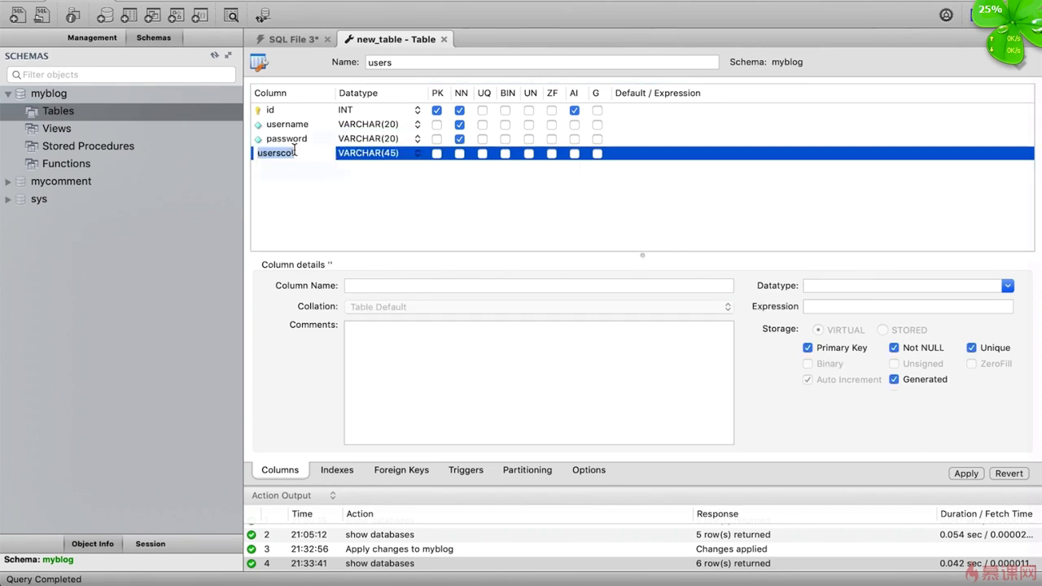
text(realname)
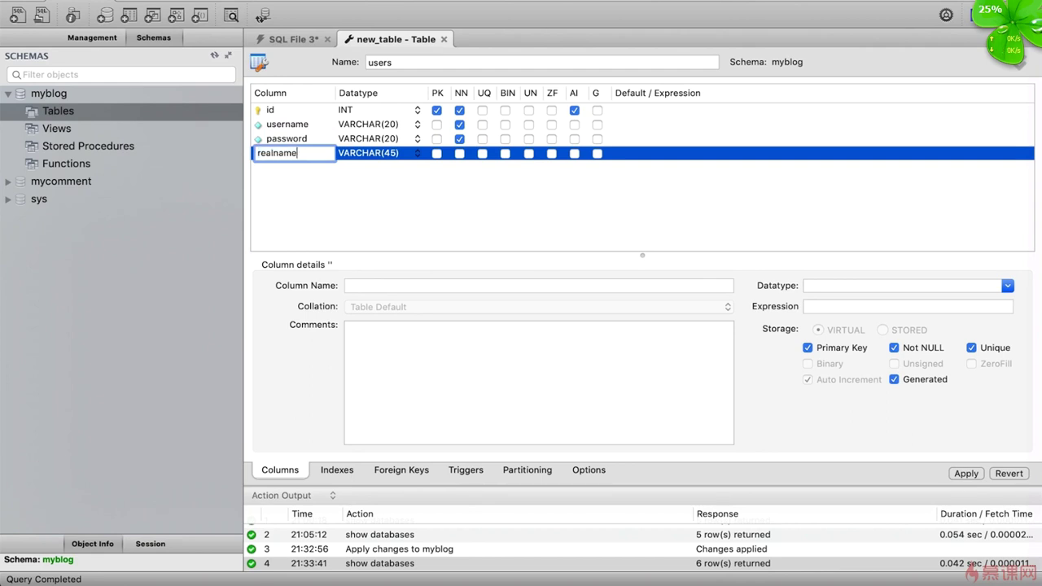
key(Return)
double_click(391, 153)
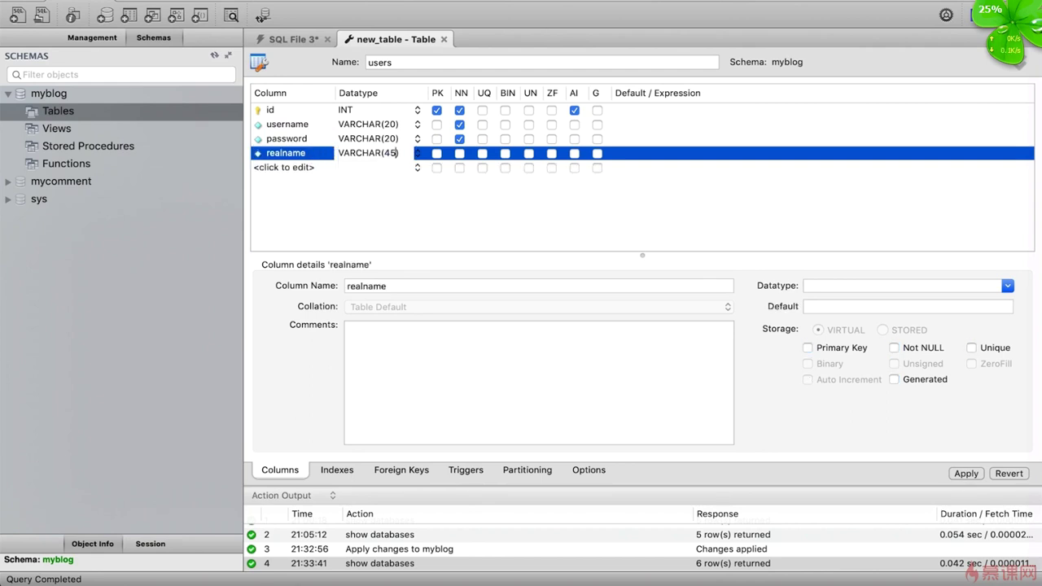
text(10)
click(493, 155)
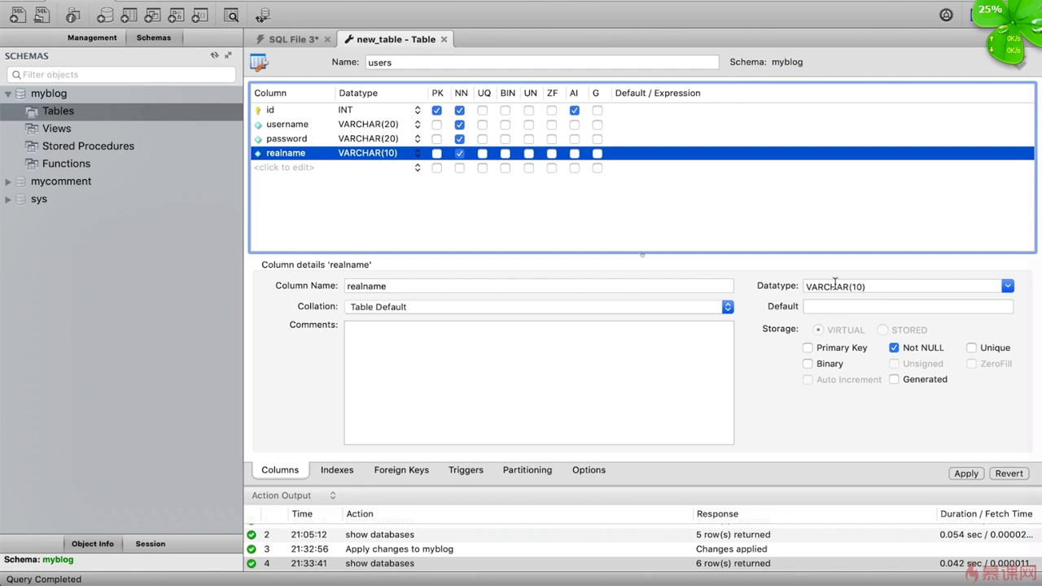
- Review the generated CREATE TABLE script for users and apply it to the myblog database
click(963, 473)
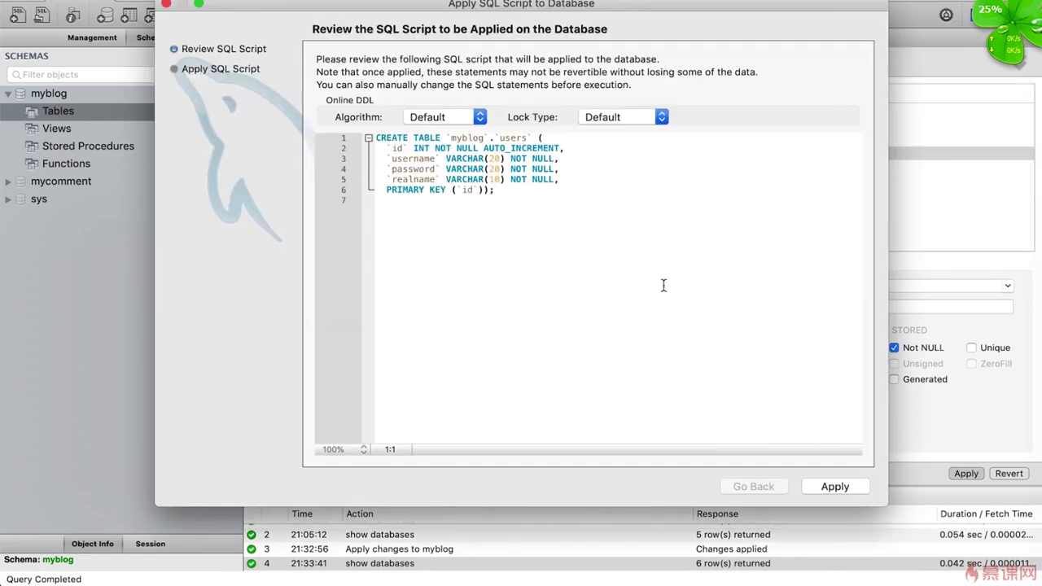
drag(498, 190, 389, 140)
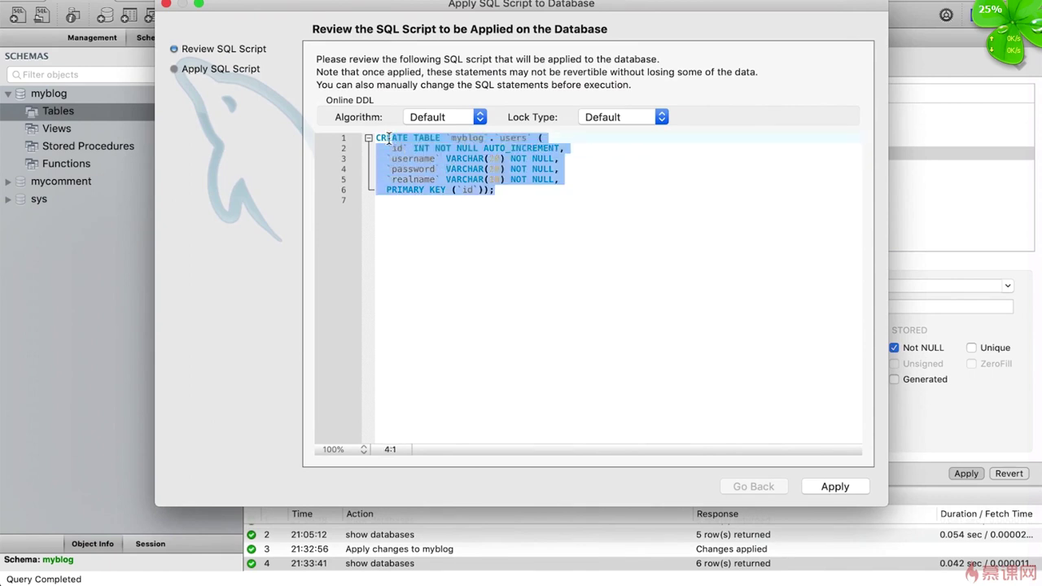
click(380, 136)
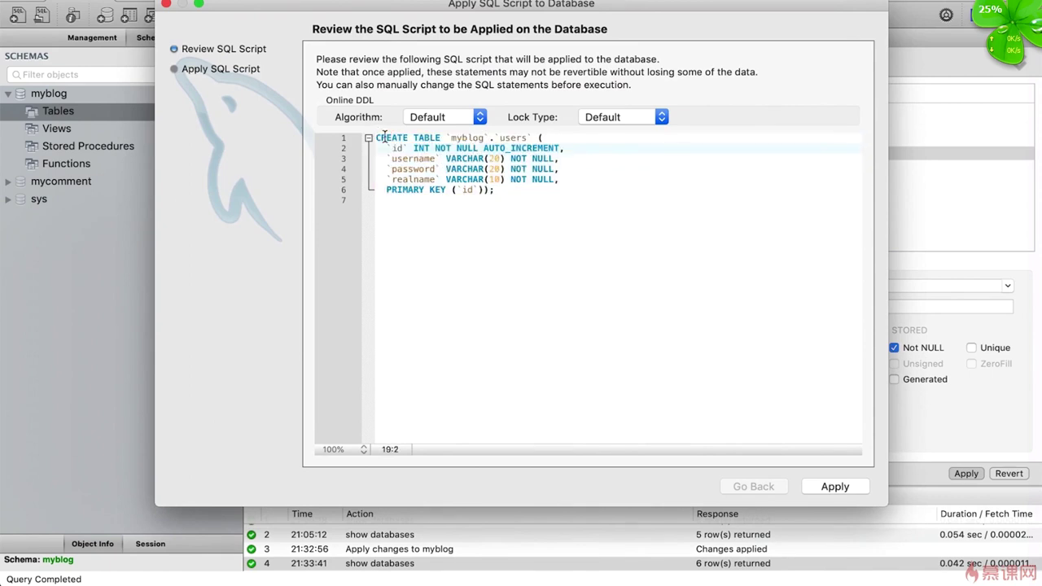
drag(376, 137, 533, 191)
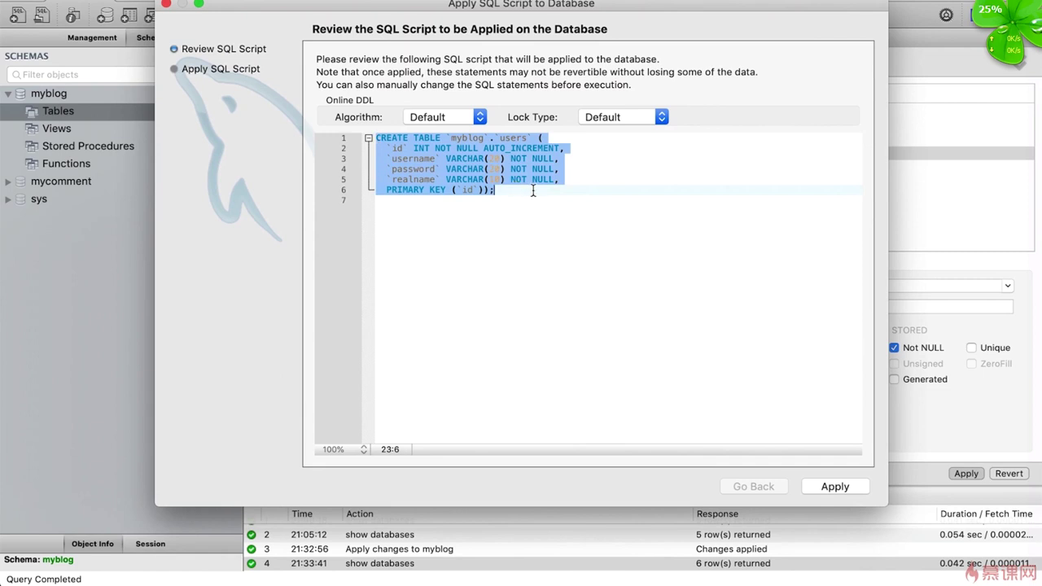
click(533, 190)
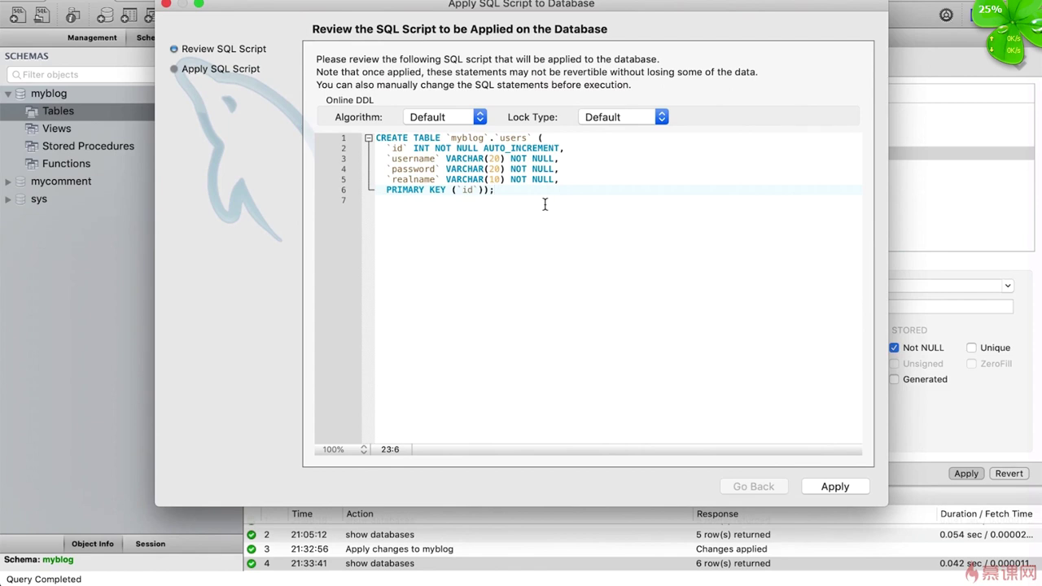
click(432, 138)
click(510, 195)
key(super+a)
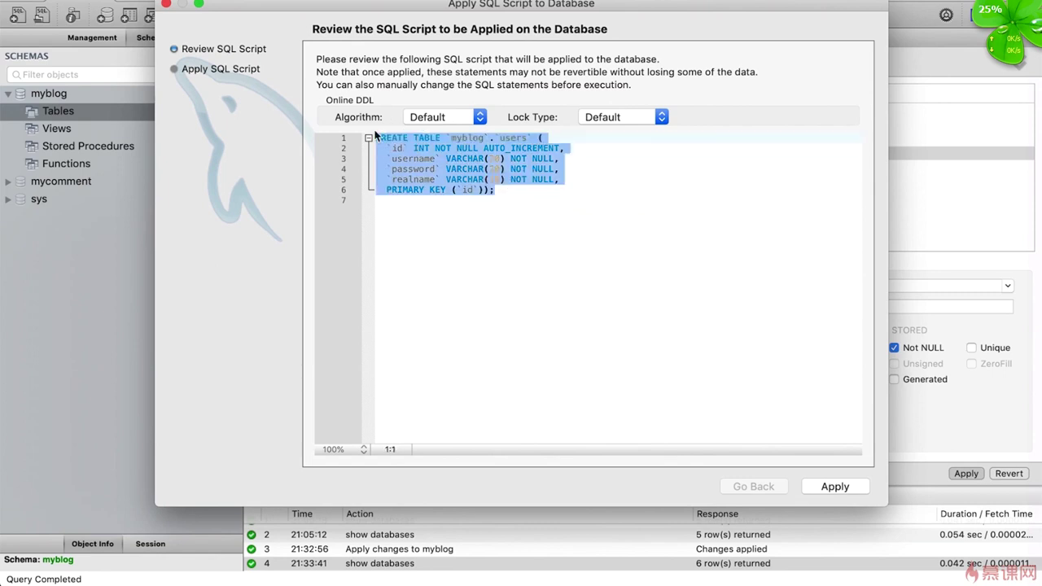
click(447, 148)
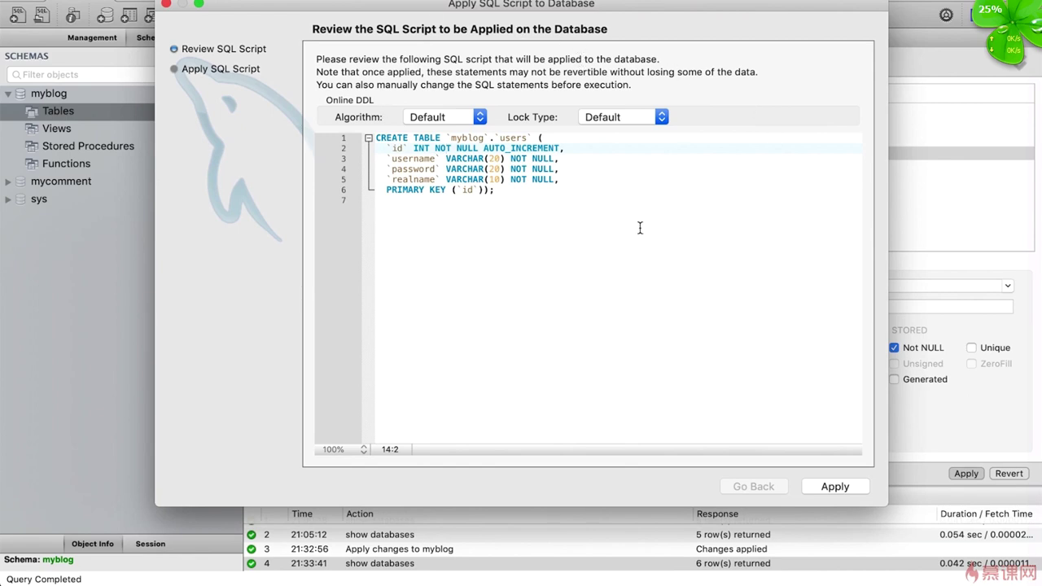
click(827, 489)
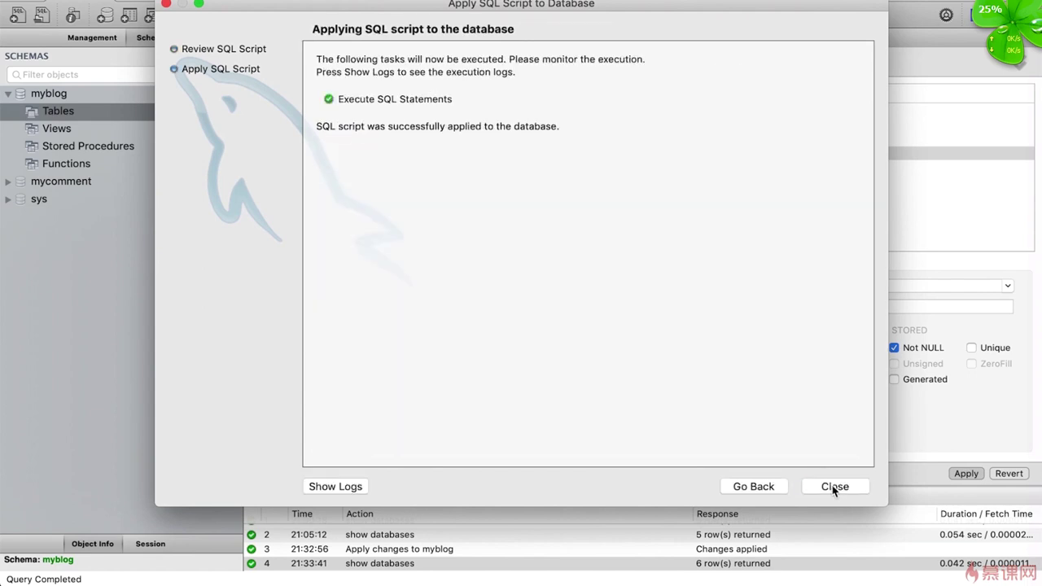
click(837, 488)
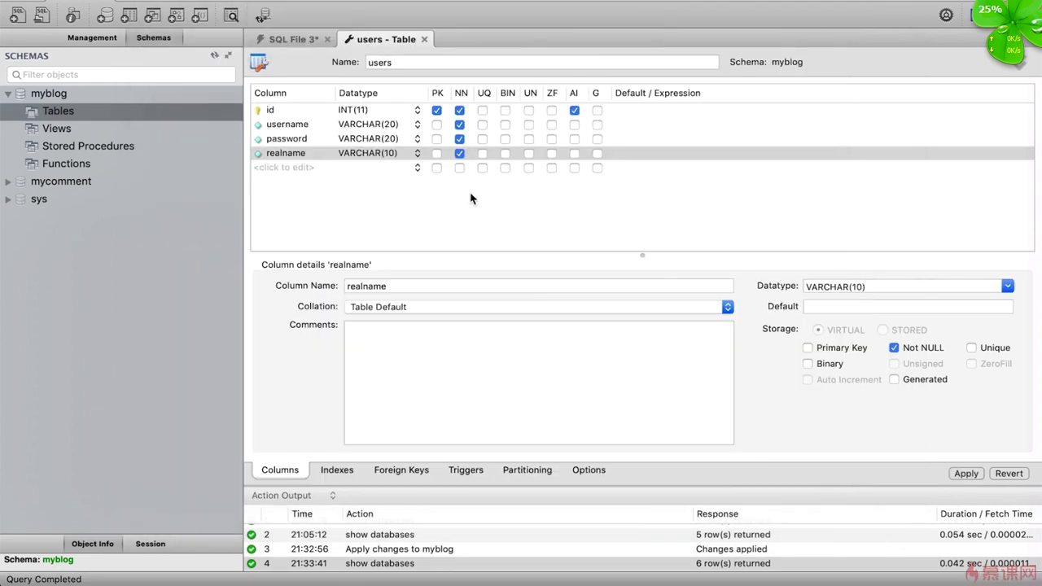
- Refresh the schema tree and inspect the columns of the users table under myblog
click(215, 56)
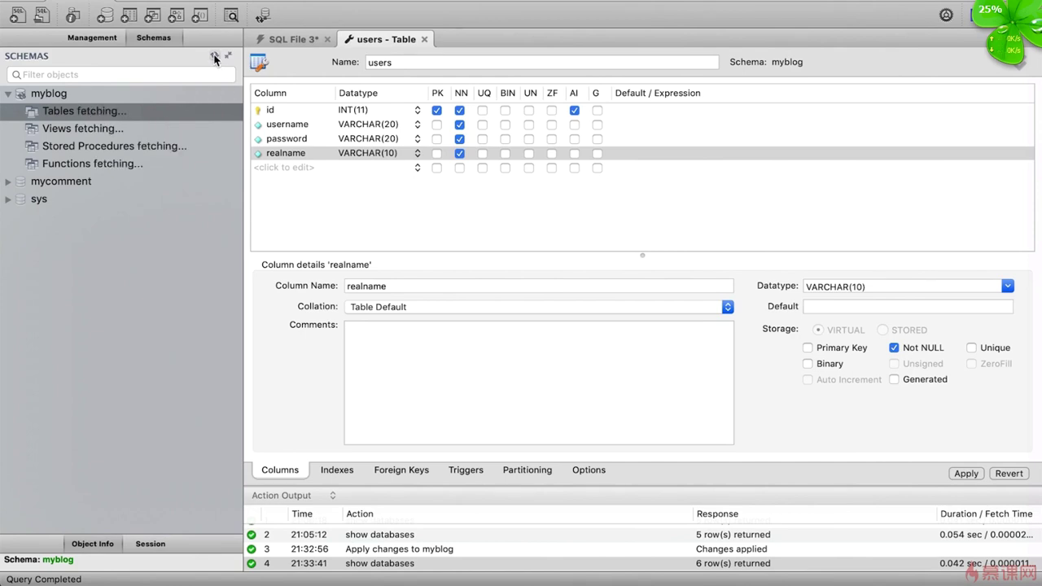
click(71, 113)
click(21, 116)
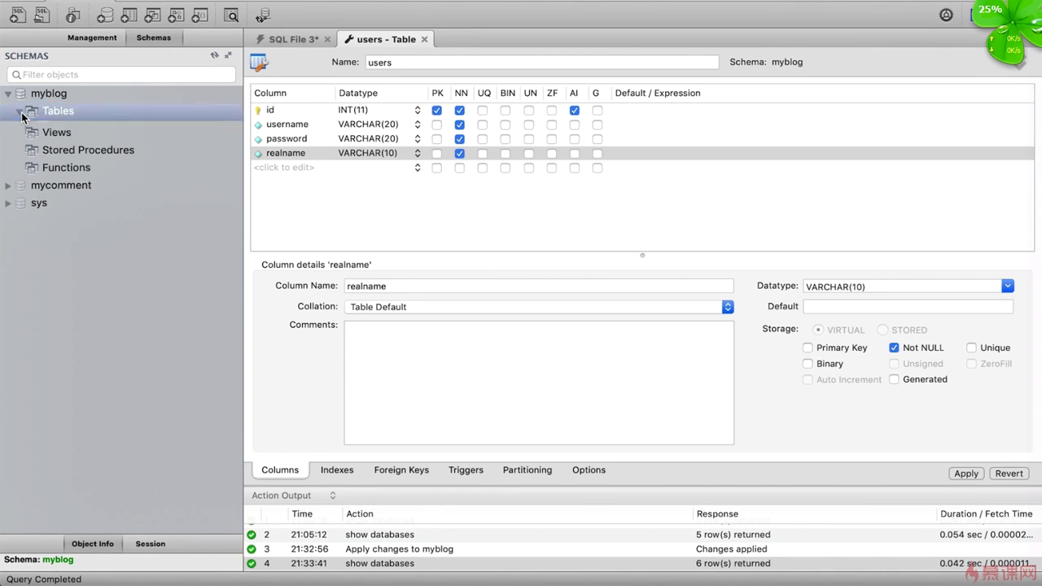
click(65, 131)
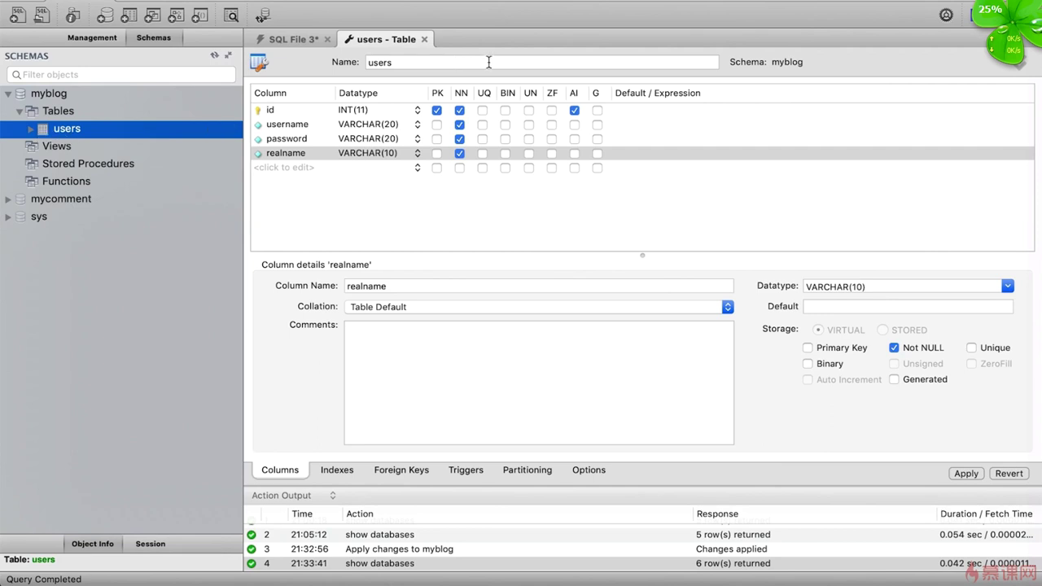
click(32, 130)
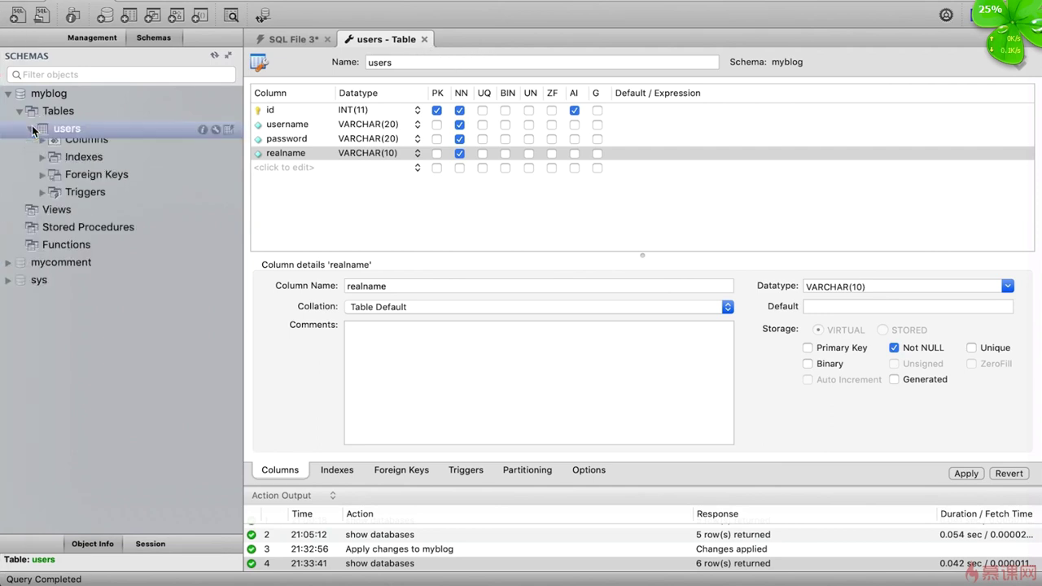
click(28, 150)
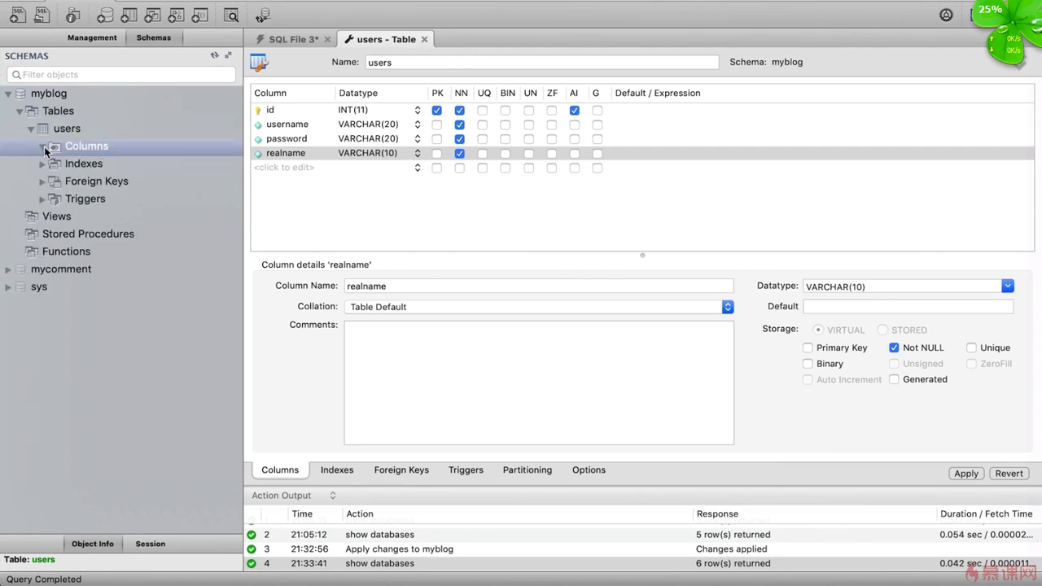
click(42, 147)
click(80, 163)
click(98, 181)
click(110, 201)
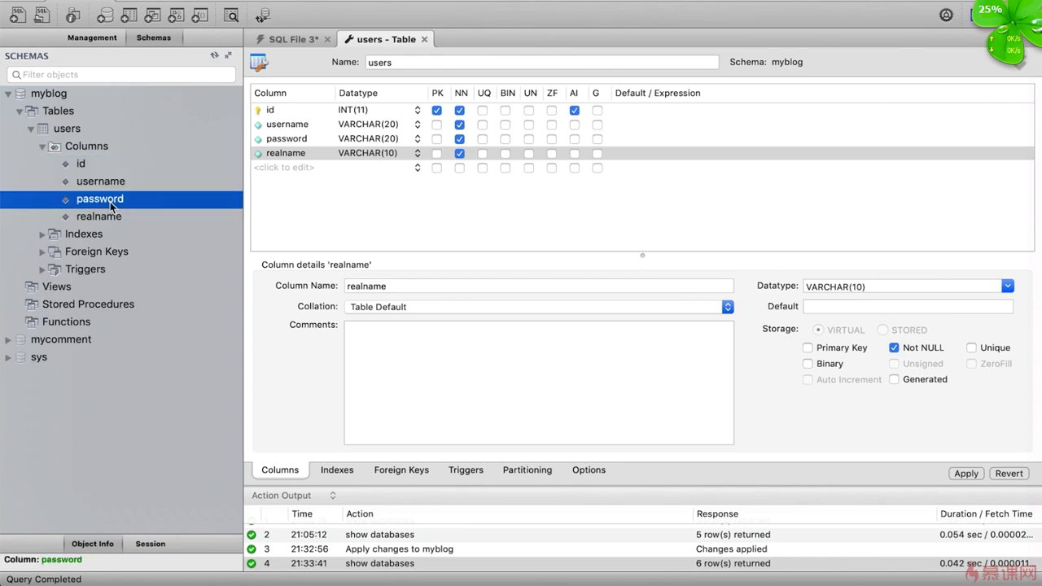
click(107, 217)
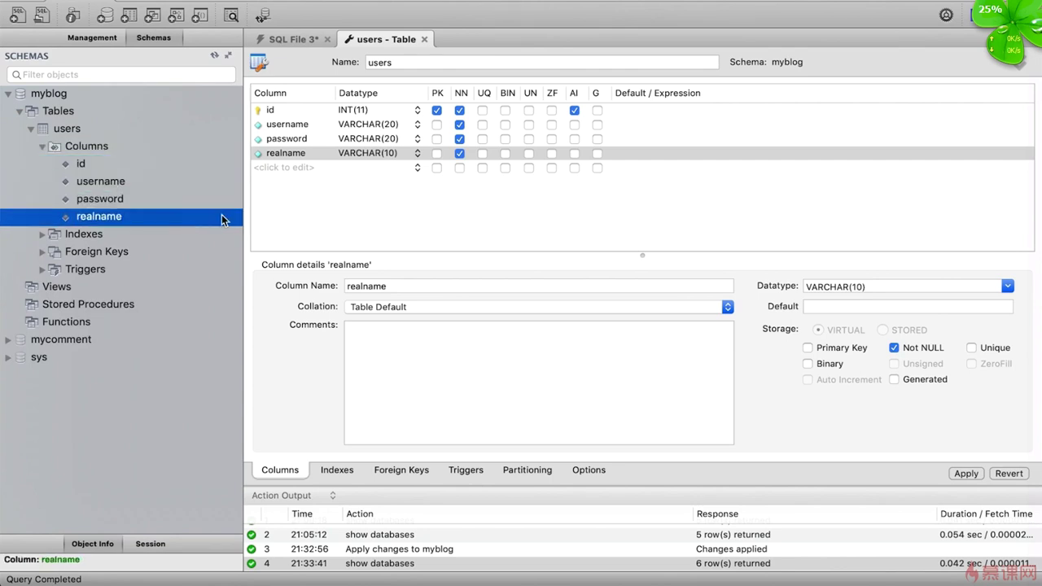
- Close the users table editor and collapse the users table in the schema tree
click(424, 39)
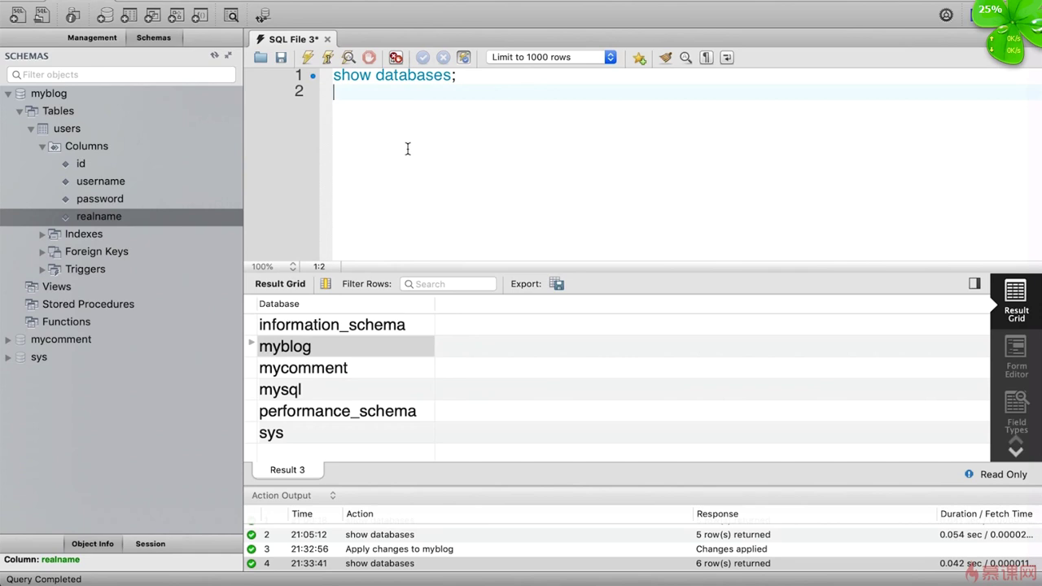
click(42, 146)
click(31, 128)
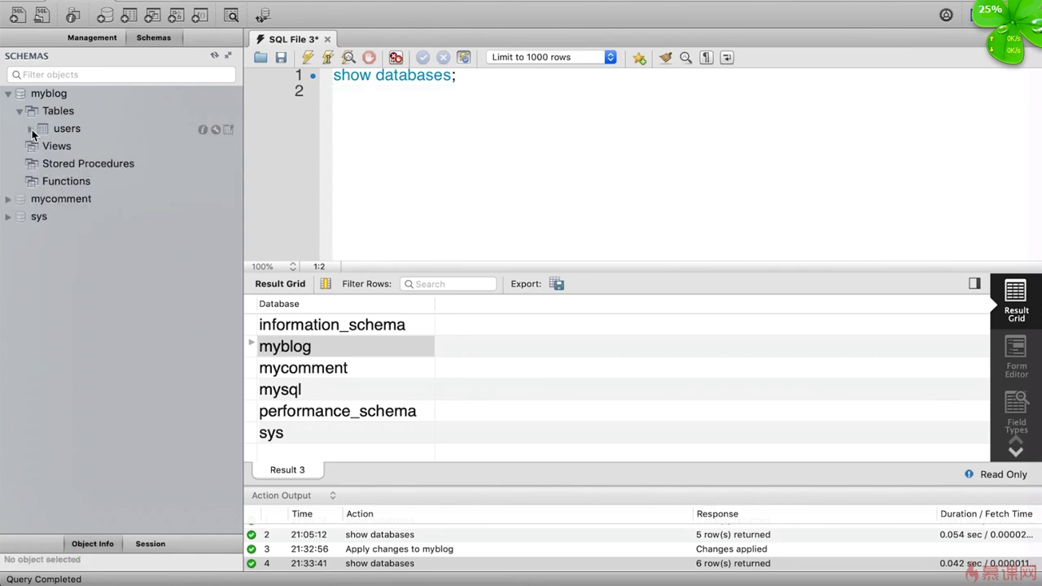
click(460, 109)
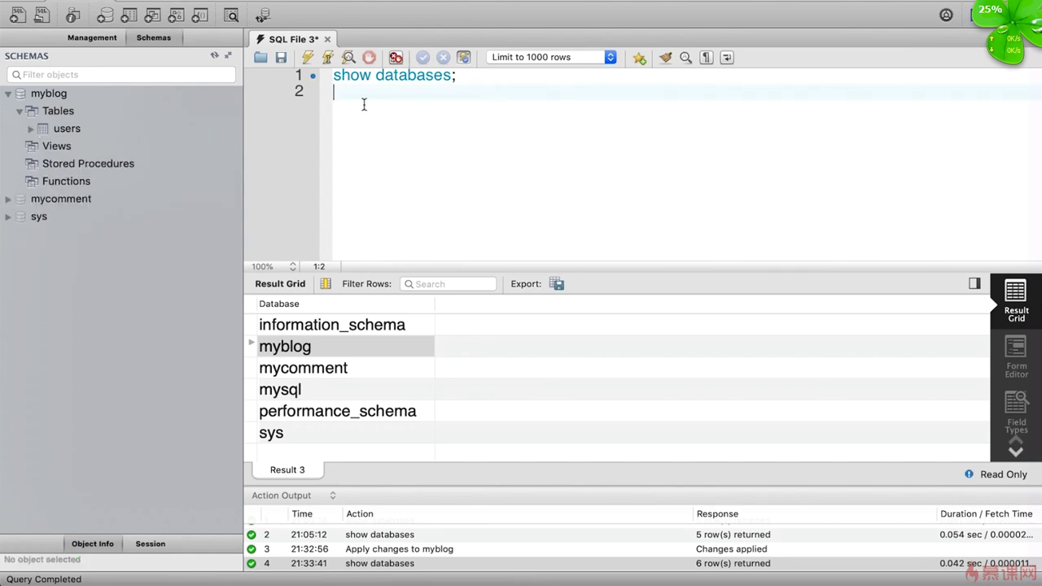
- Create another table in the myblog schema, name it blogs, and select its first empty column row
right_click(76, 110)
click(130, 118)
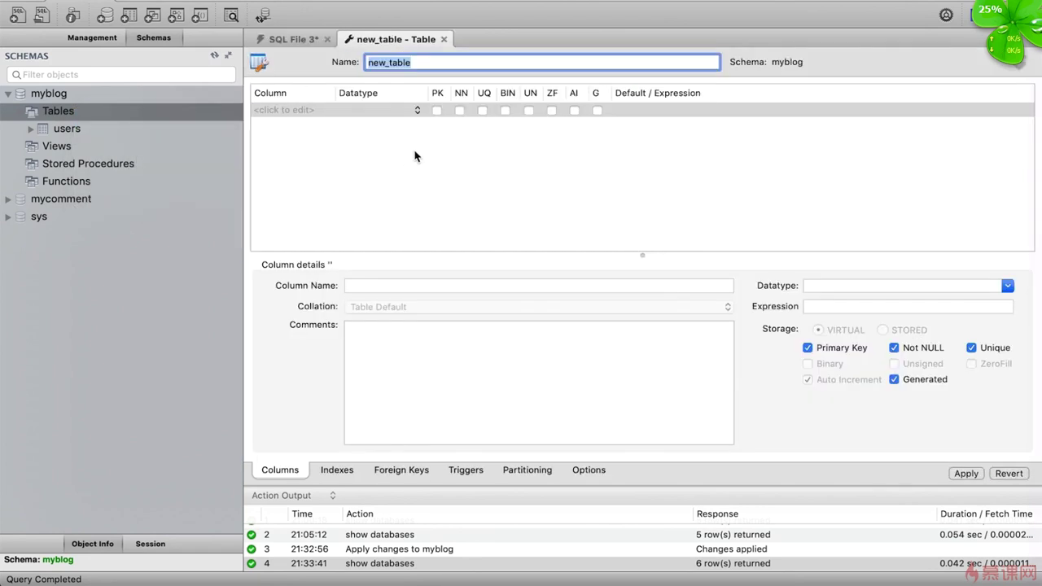
text(blogs)
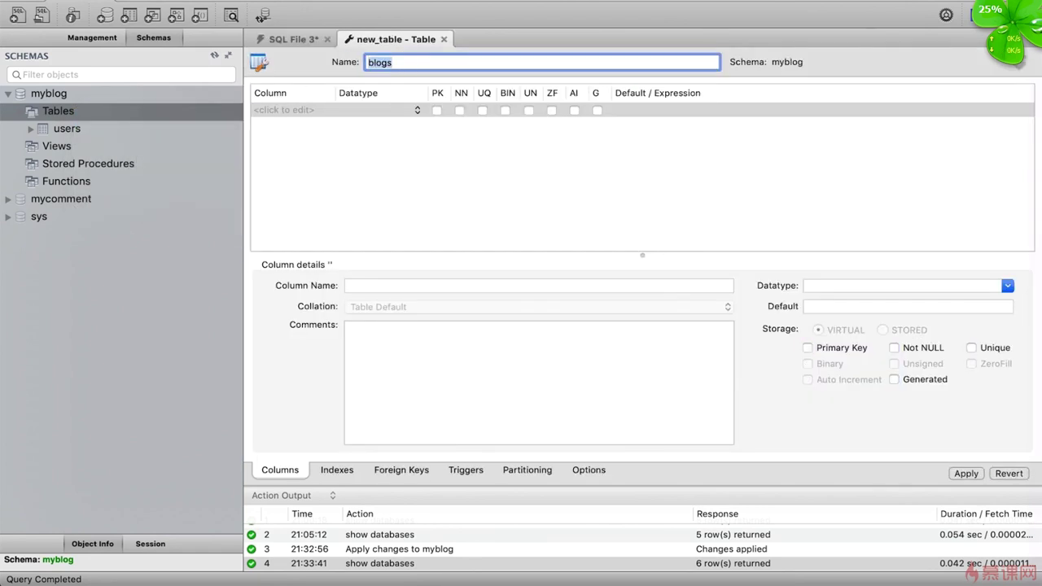
click(299, 111)
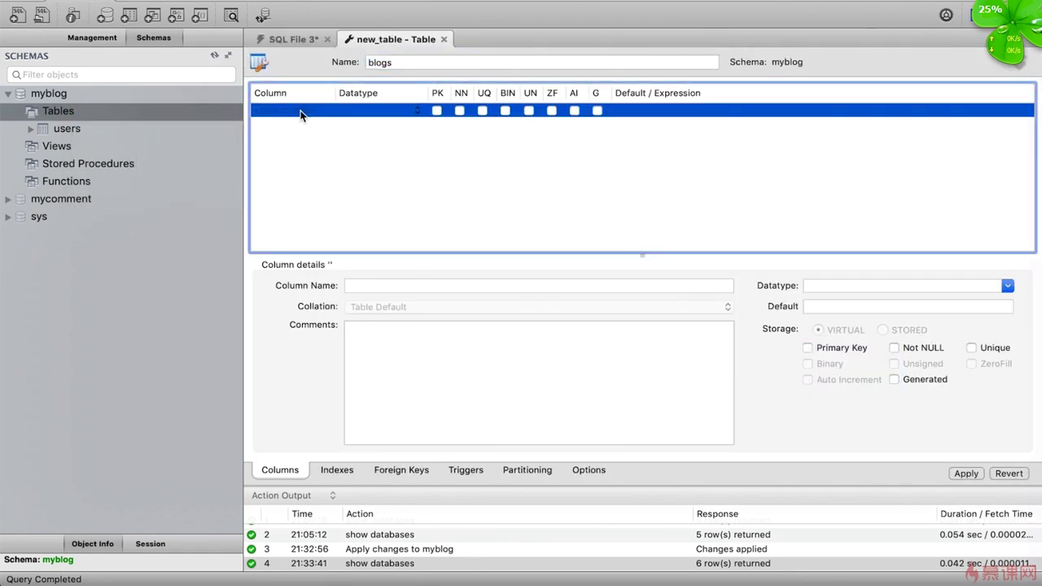
- Define the first blogs column as id, an INT primary key that is not null and auto-incrementing
click(300, 111)
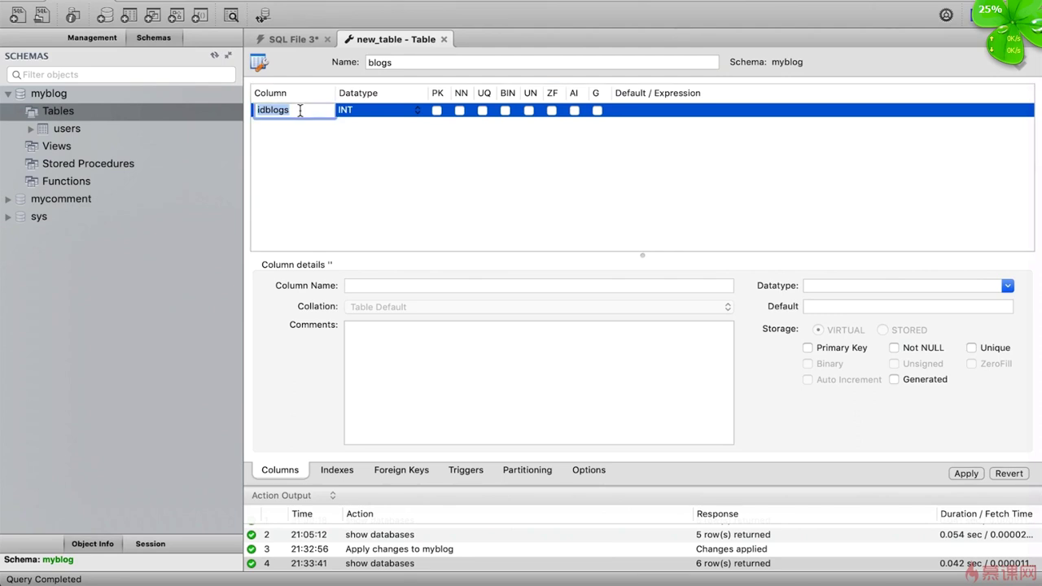
text(id)
key(Tab)
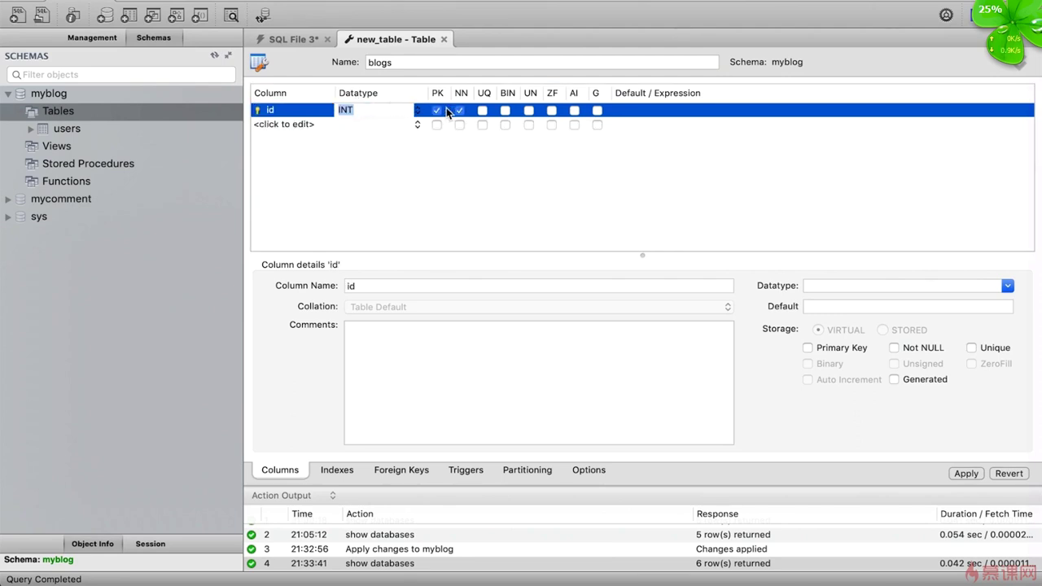
click(575, 110)
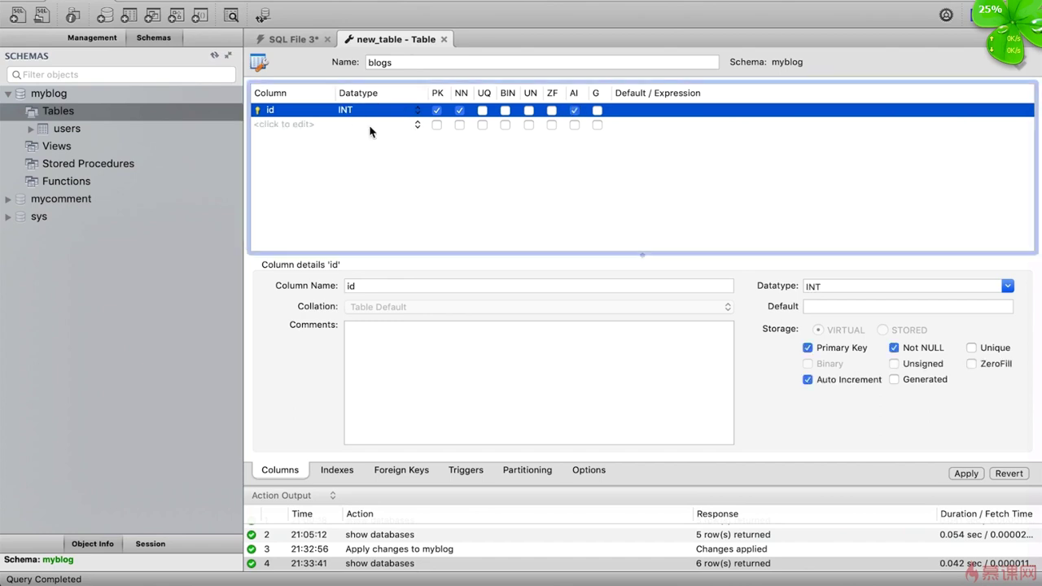
- Add a title column to the blogs table with datatype VARCHAR(50) and make it not null
click(308, 125)
click(307, 124)
text(title)
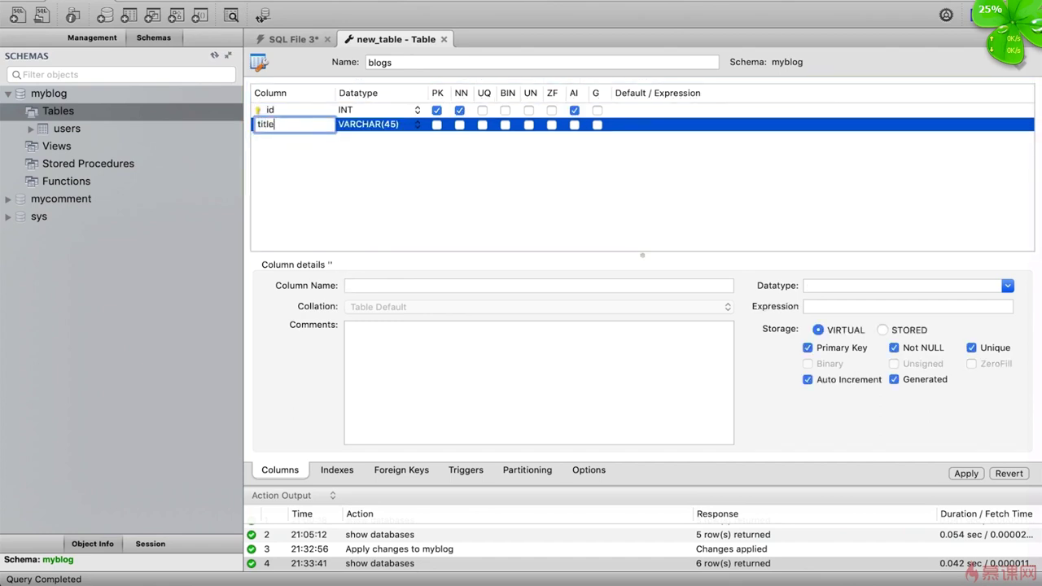
key(Tab)
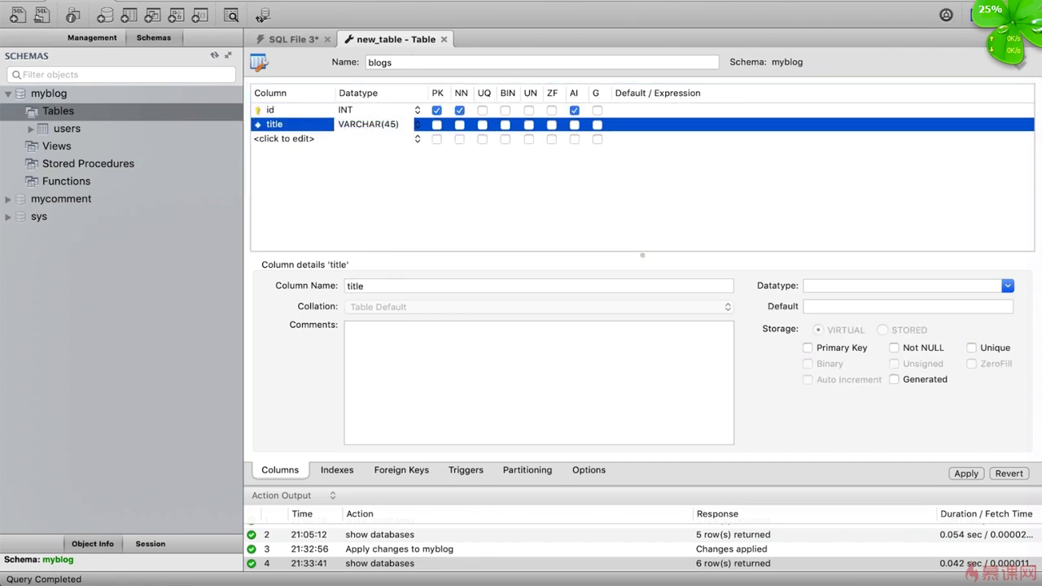
key(BackSpace)
key(BackSpace)
text(50)
key(Return)
click(460, 126)
- Add a content column to the blogs table with datatype LONGTEXT and make it not null
click(298, 136)
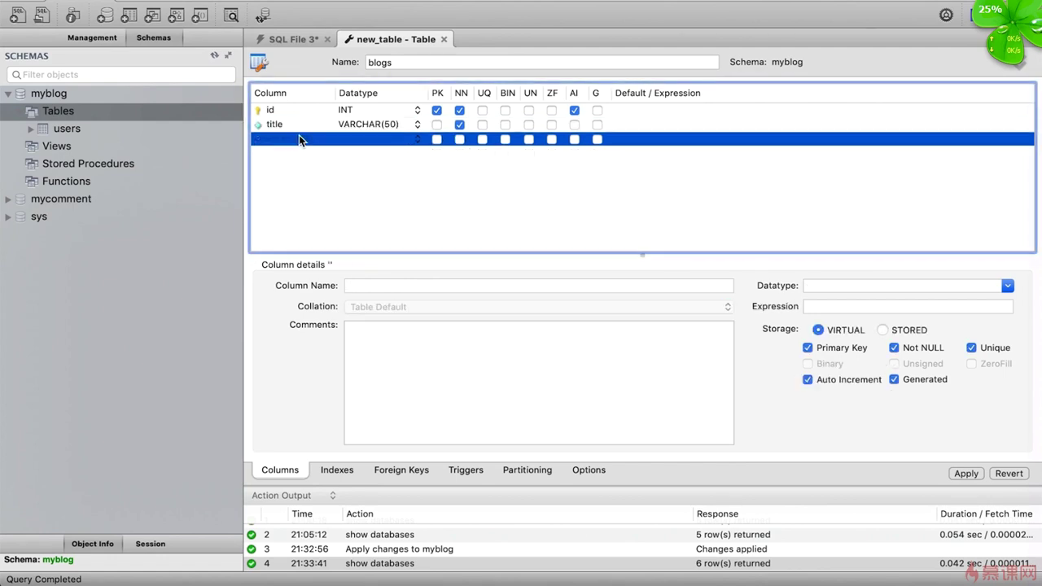
click(298, 136)
text(content)
key(Tab)
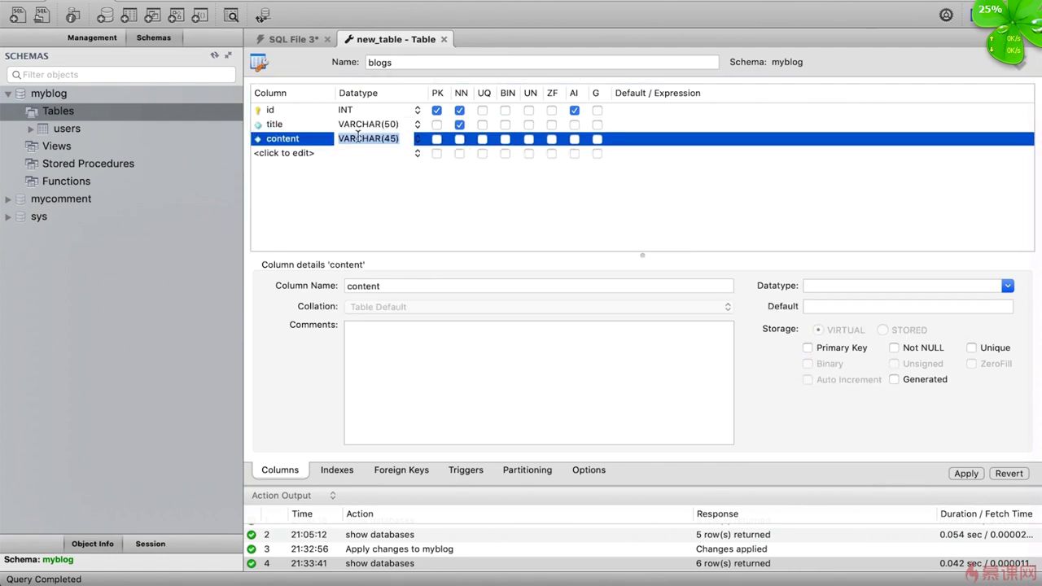
text(LONG)
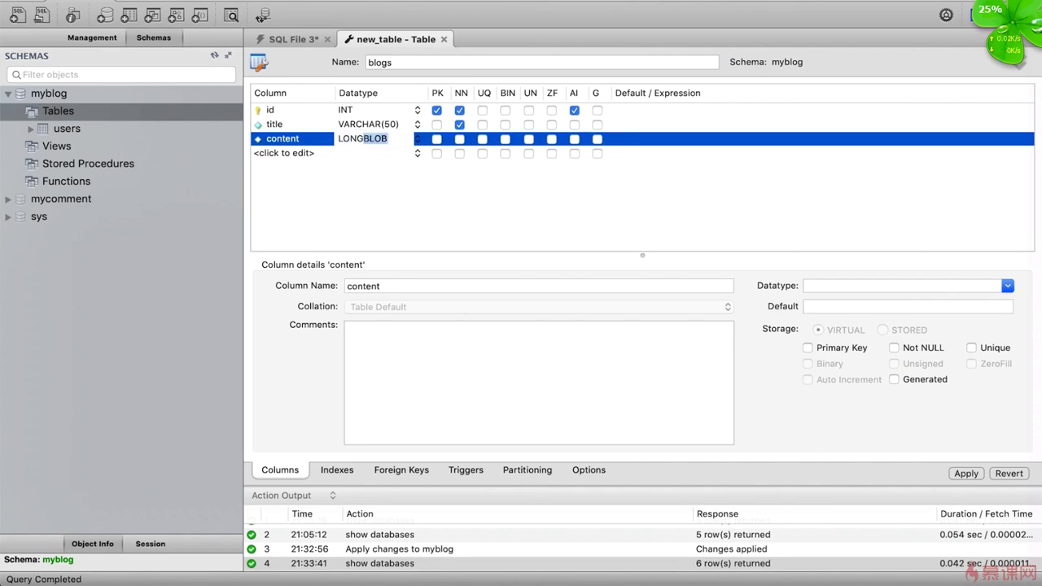
text(TEXT)
click(460, 140)
- Add a not-null createtime column to the blogs table with datatype BIGINT(20) and default value 0
click(310, 153)
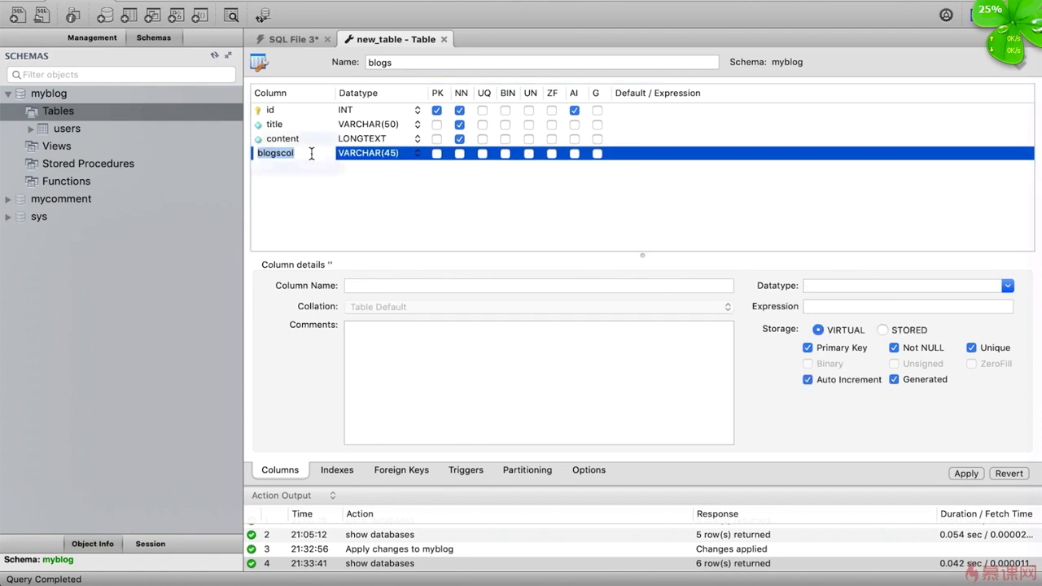
text(creat)
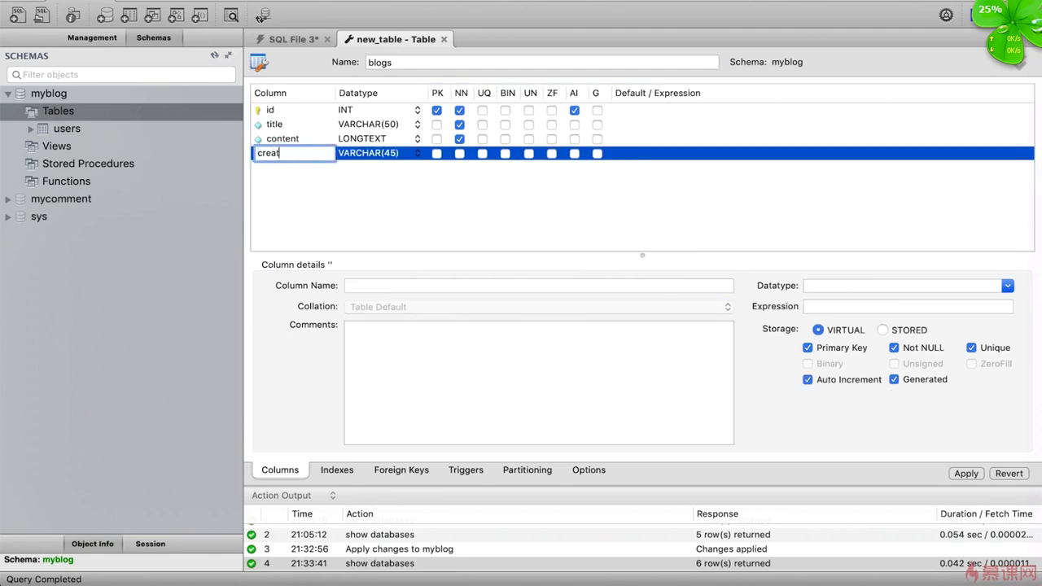
text(etime)
key(Tab)
text(B)
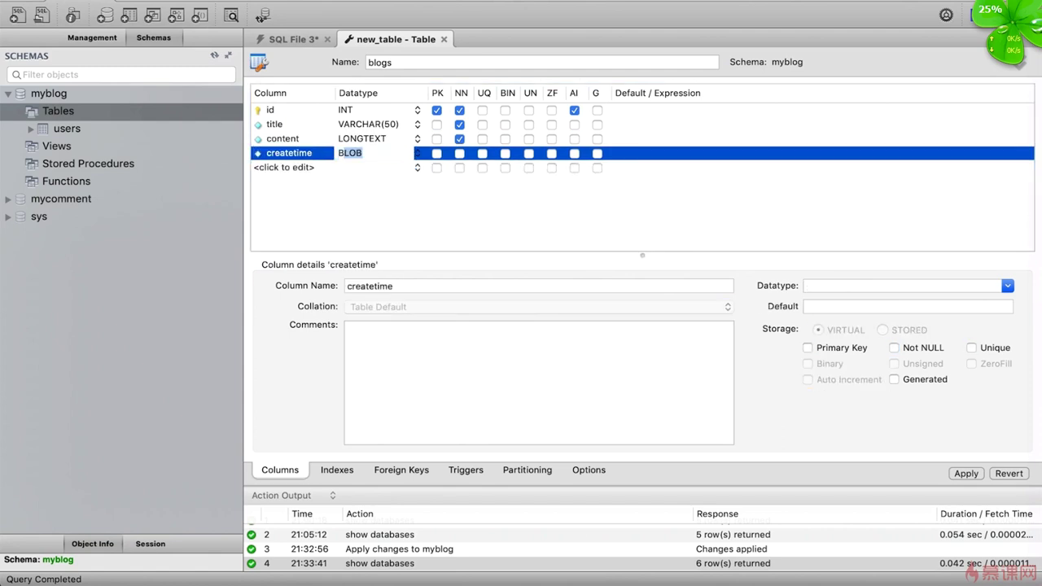
text(IGINT()20)
key(Return)
click(460, 154)
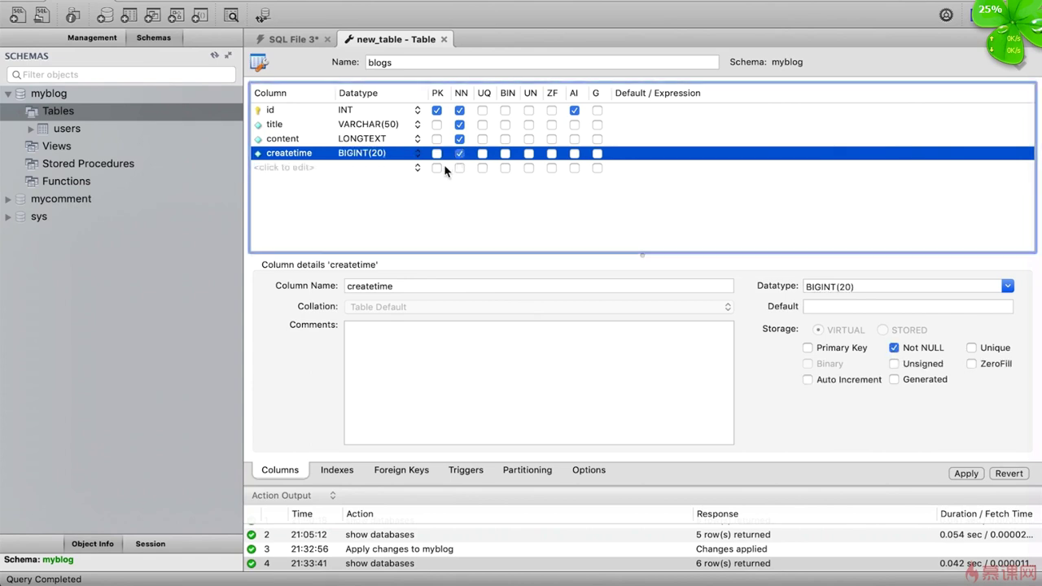
click(624, 154)
text(0)
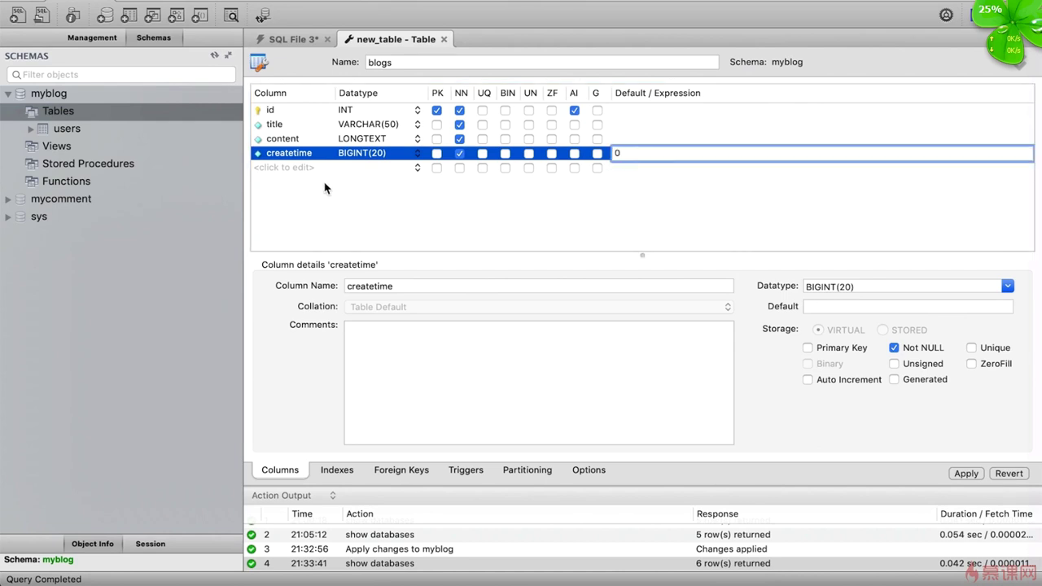
key(Tab)
- Add an author column to the blogs table with datatype VARCHAR(20) and make it not null
text(author)
key(Tab)
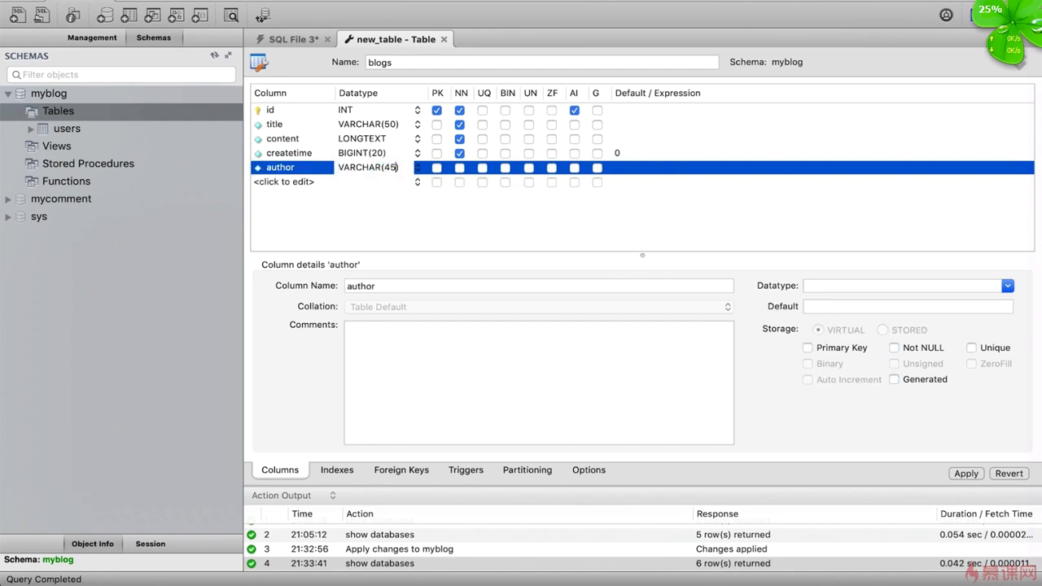
key(BackSpace)
key(BackSpace)
text(20)
click(459, 168)
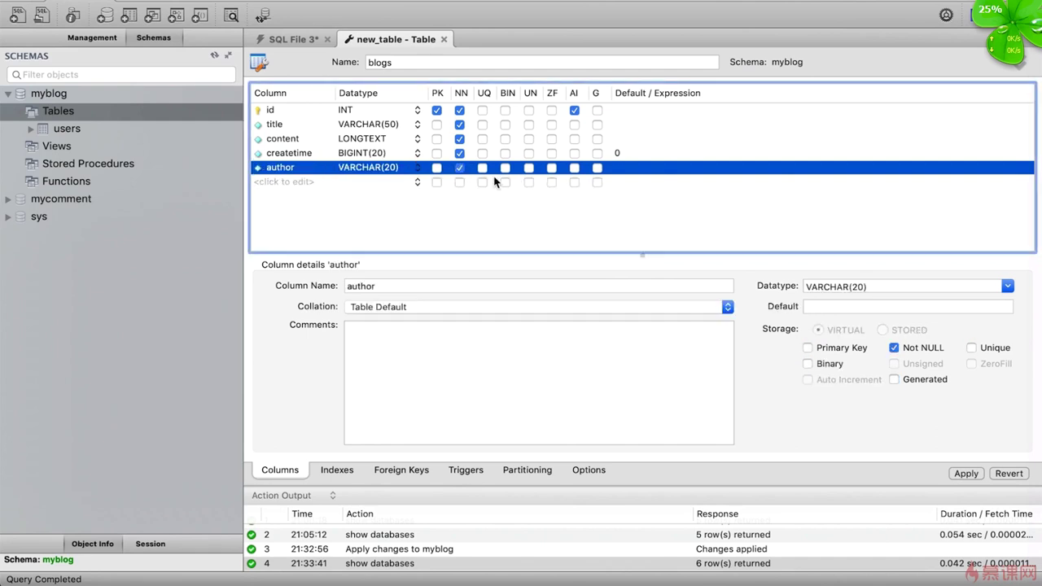
- Review the generated CREATE TABLE script for blogs, apply it to the myblog database, and close the blogs table editor
click(969, 477)
drag(389, 140, 497, 202)
click(516, 202)
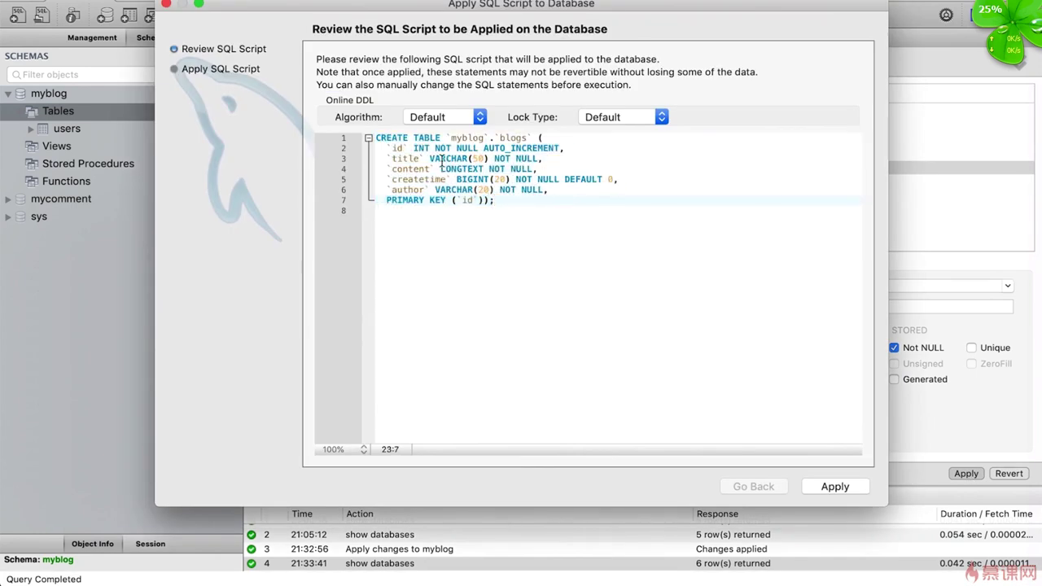
click(849, 487)
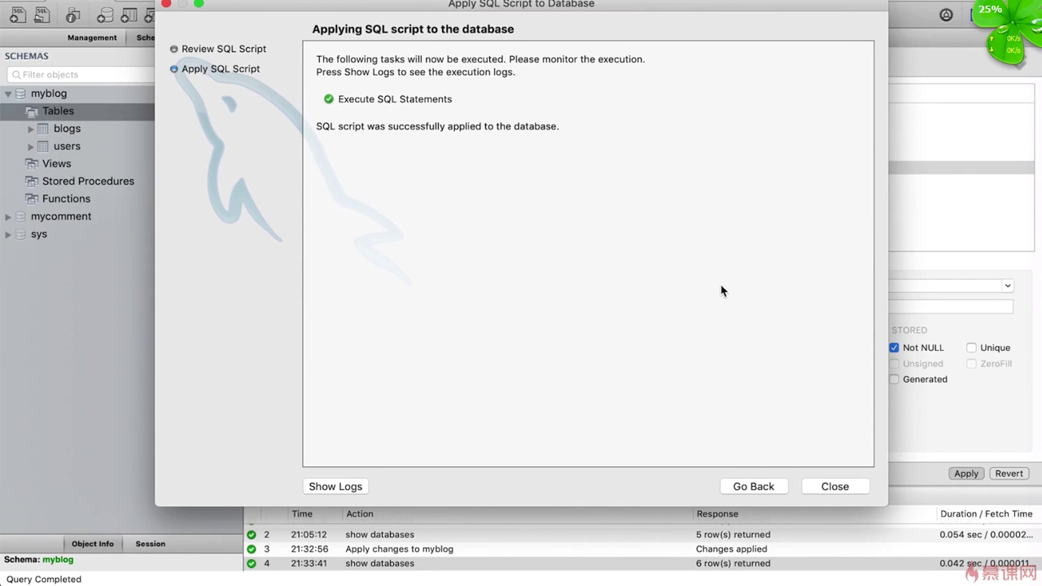
click(834, 486)
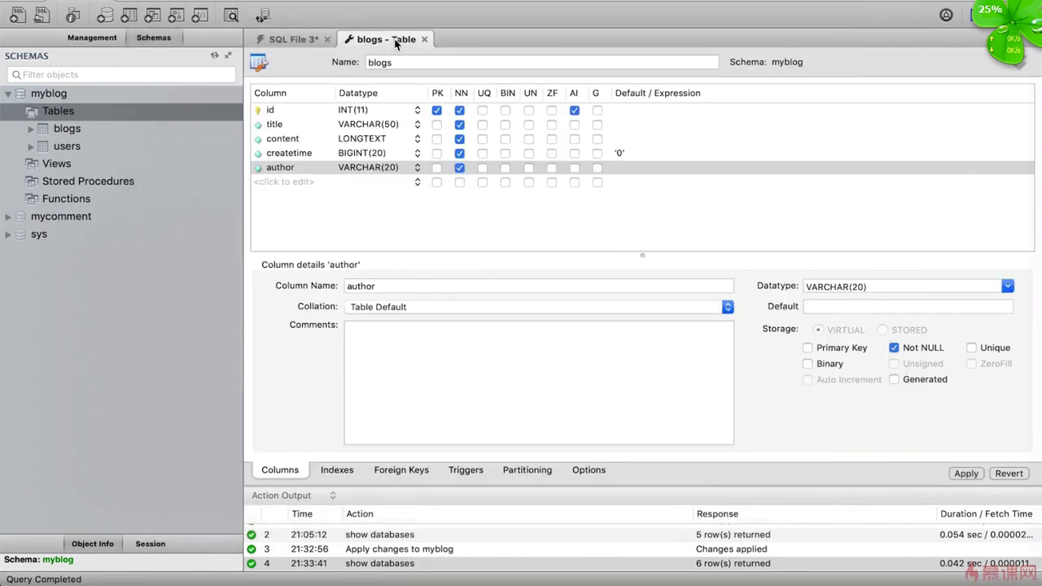
click(424, 40)
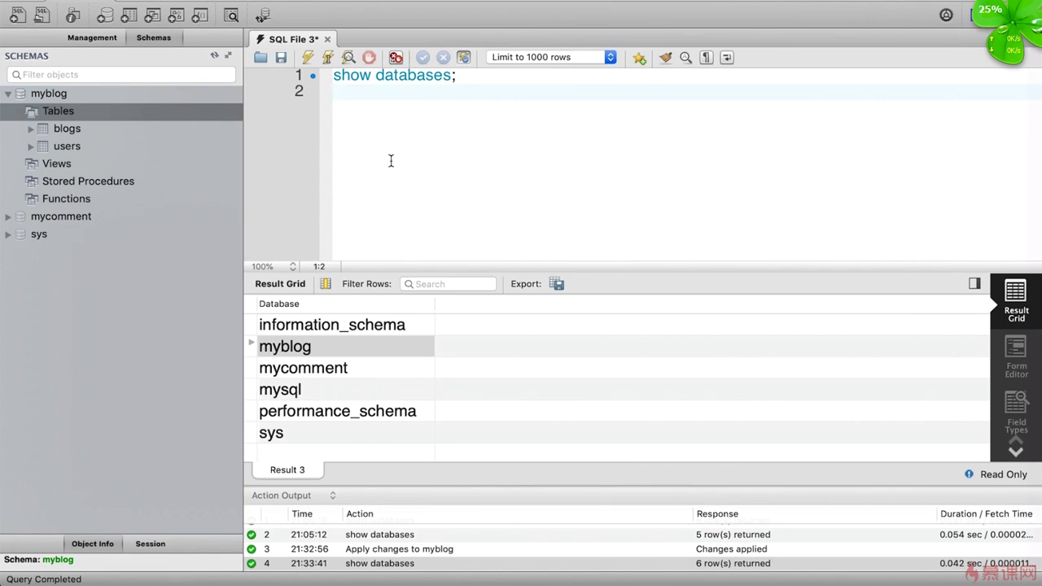
- Open the existing blogs table under myblog for altering its definition
click(69, 132)
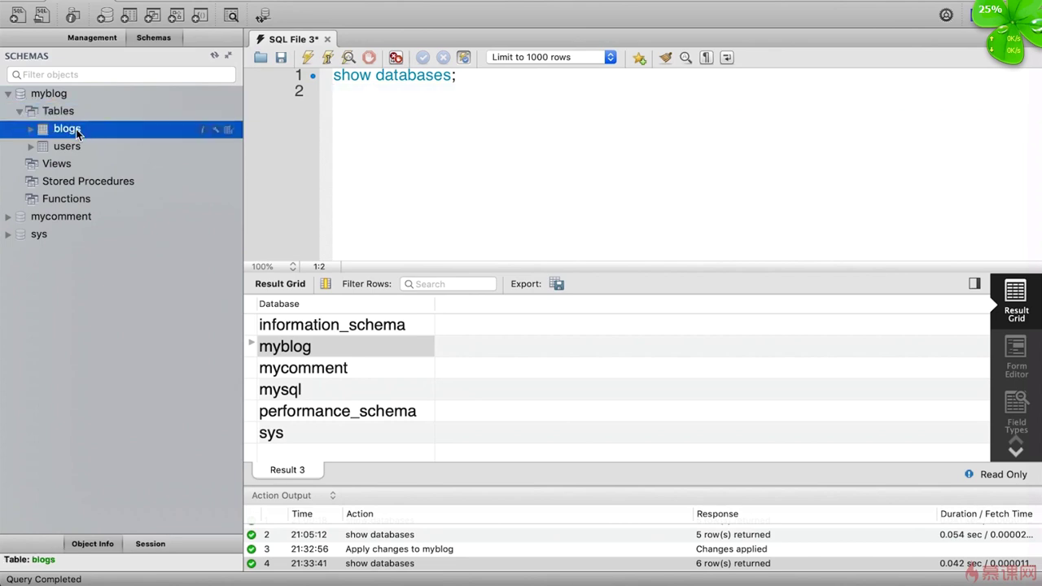
right_click(76, 128)
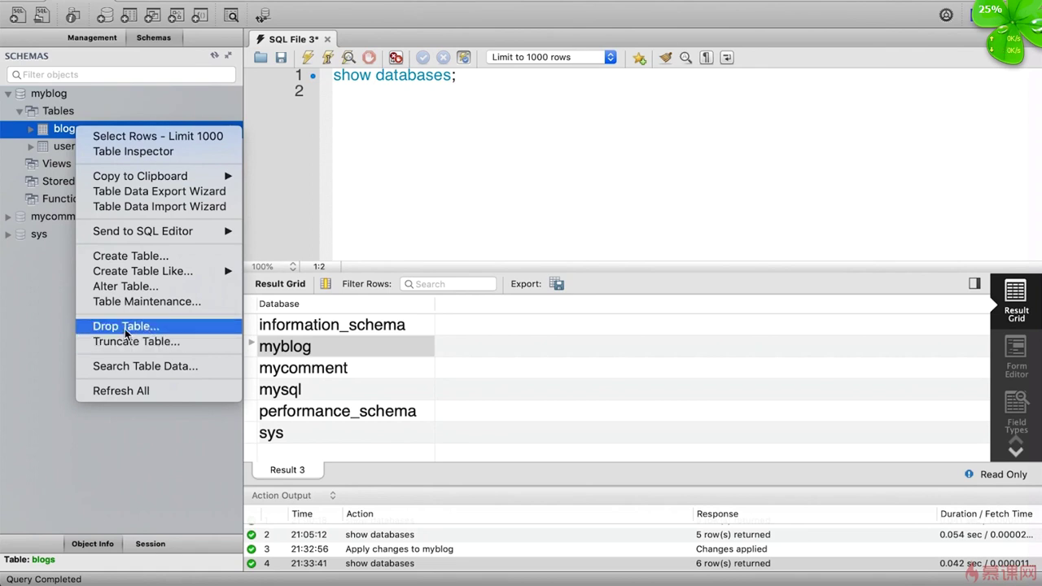
click(147, 287)
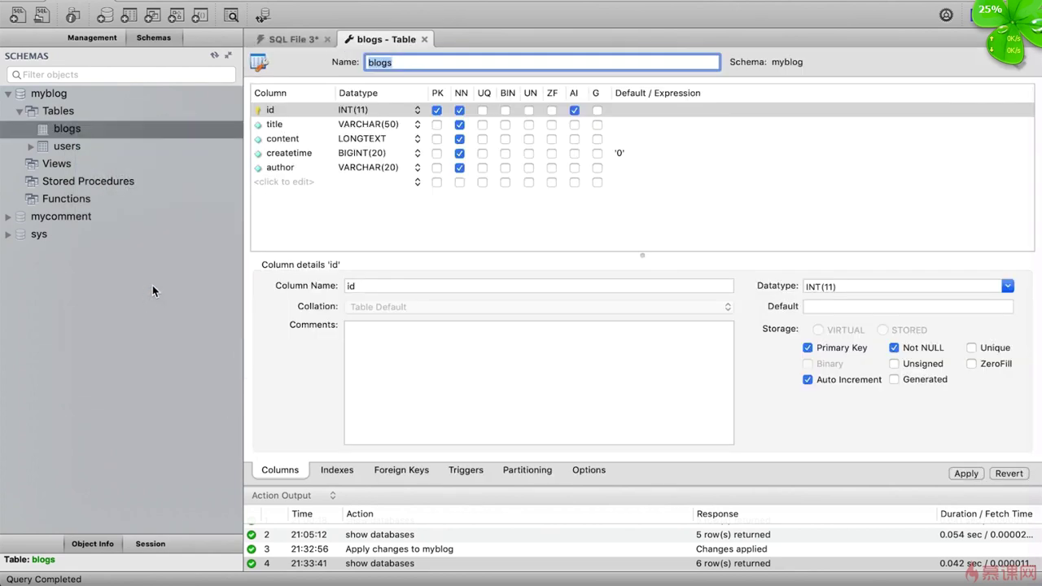